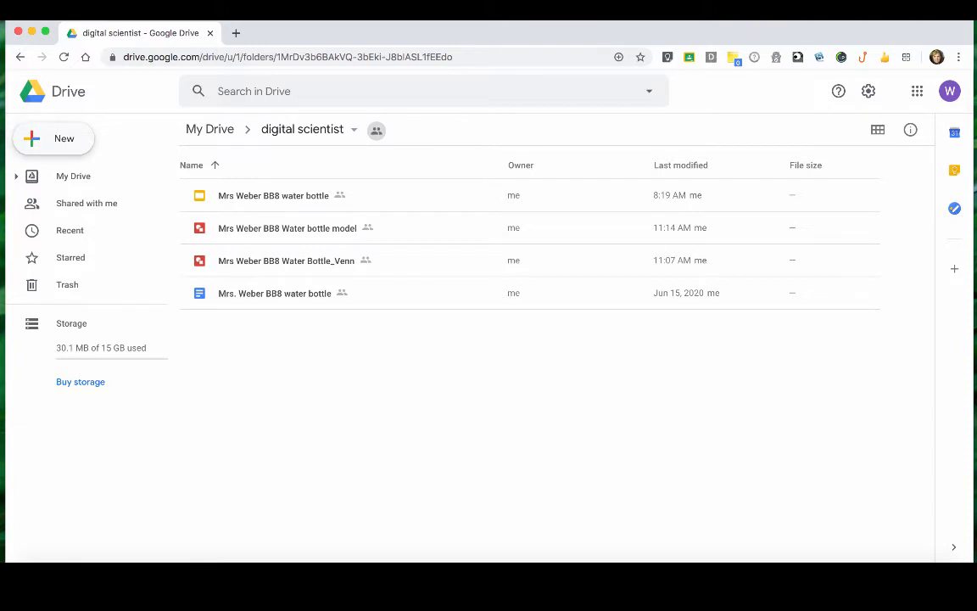
Step: Create a blank Google Sheets spreadsheet in the shared "digital scientist" folder and accept the folder's sharing permissions
left_click(53, 138)
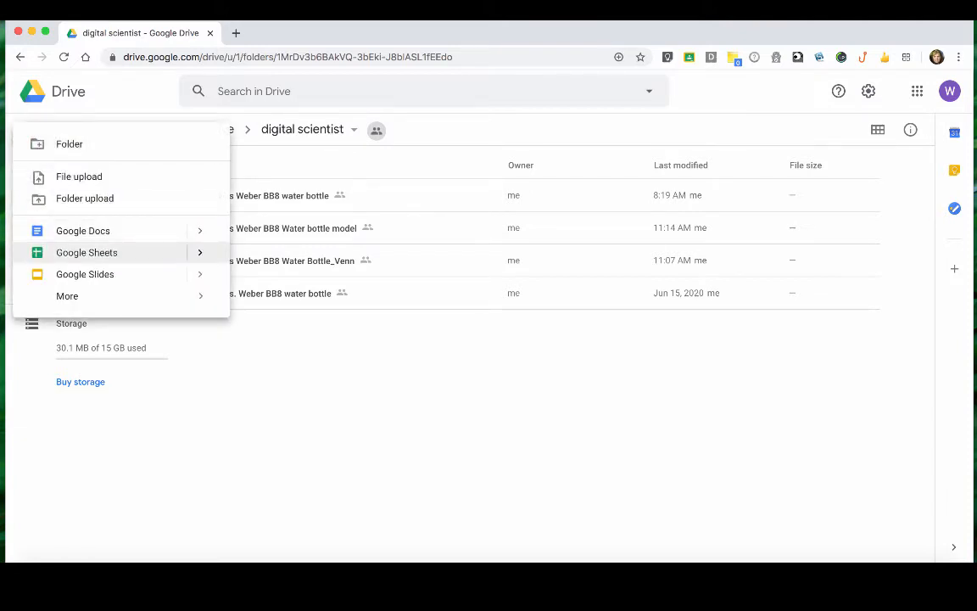
mouse_move(200, 252)
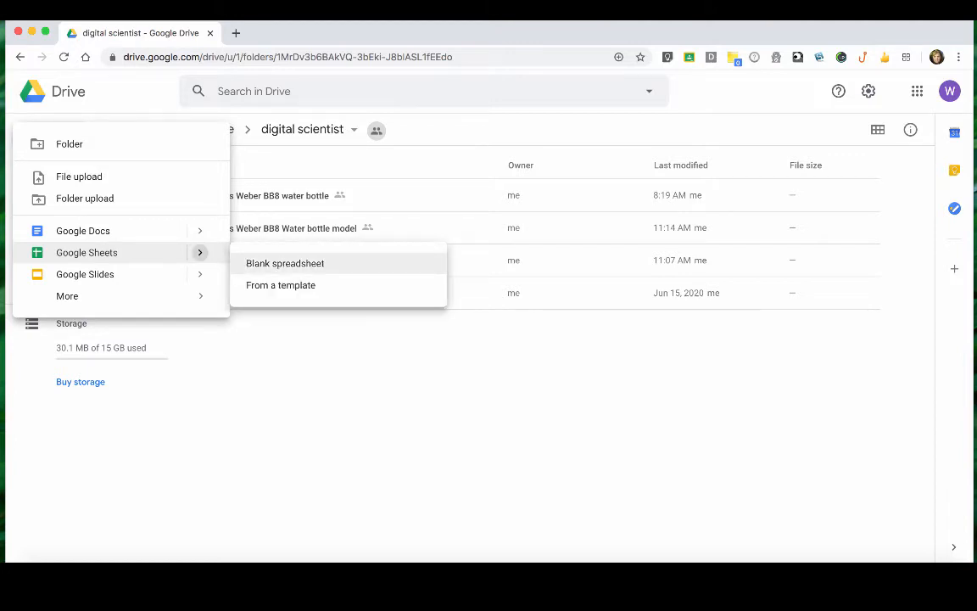
left_click(285, 263)
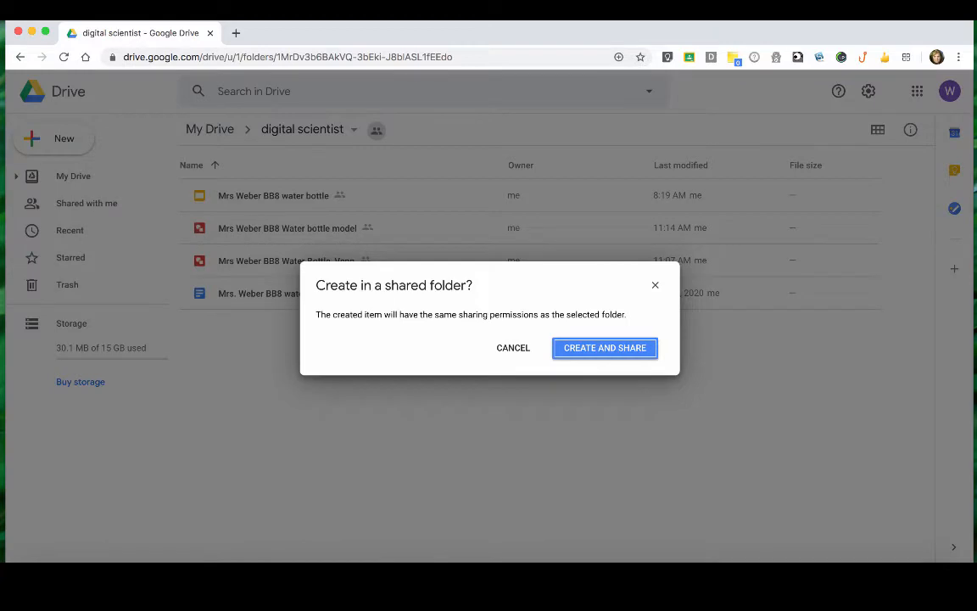
key("Return")
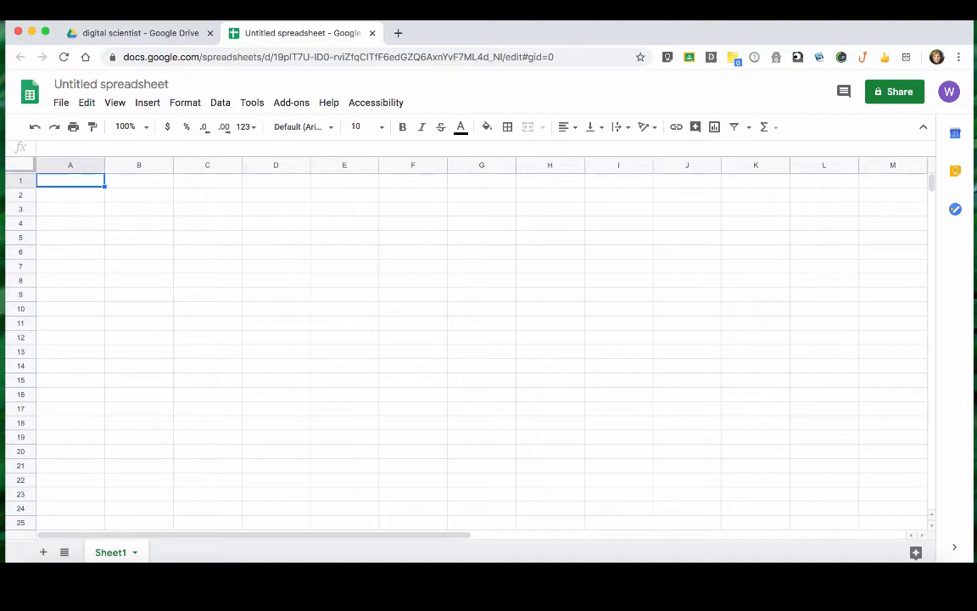
Step: Examine the grid structure by selecting individual cells in columns A and B, all of column A, and all of row 1
left_click(71, 209)
left_click(139, 209)
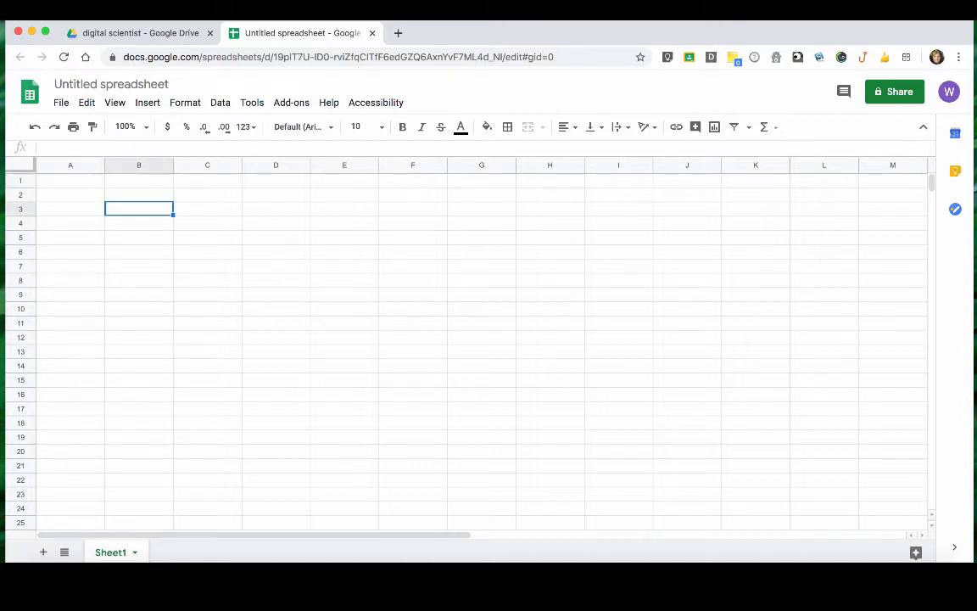
left_click(70, 166)
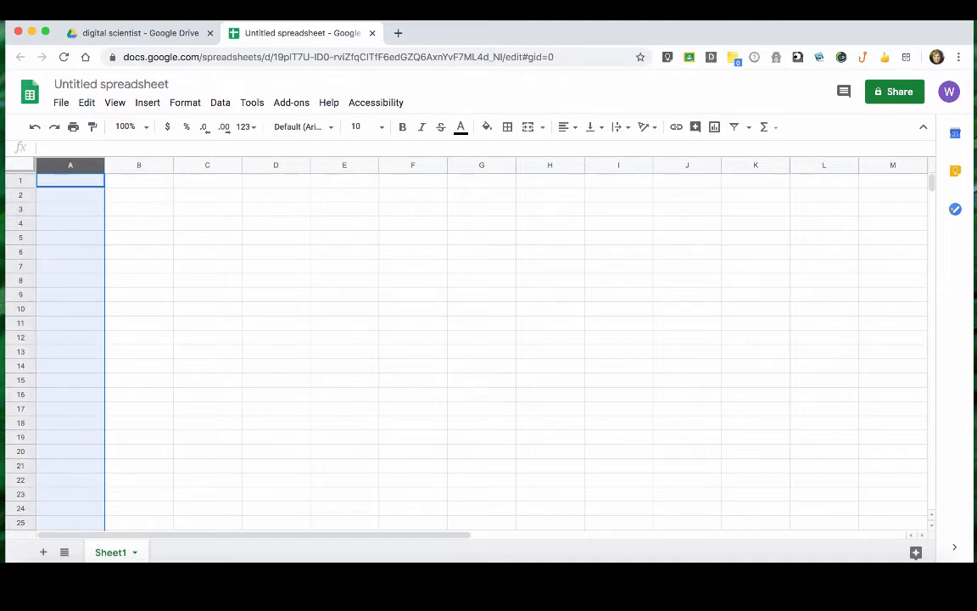
left_click(20, 181)
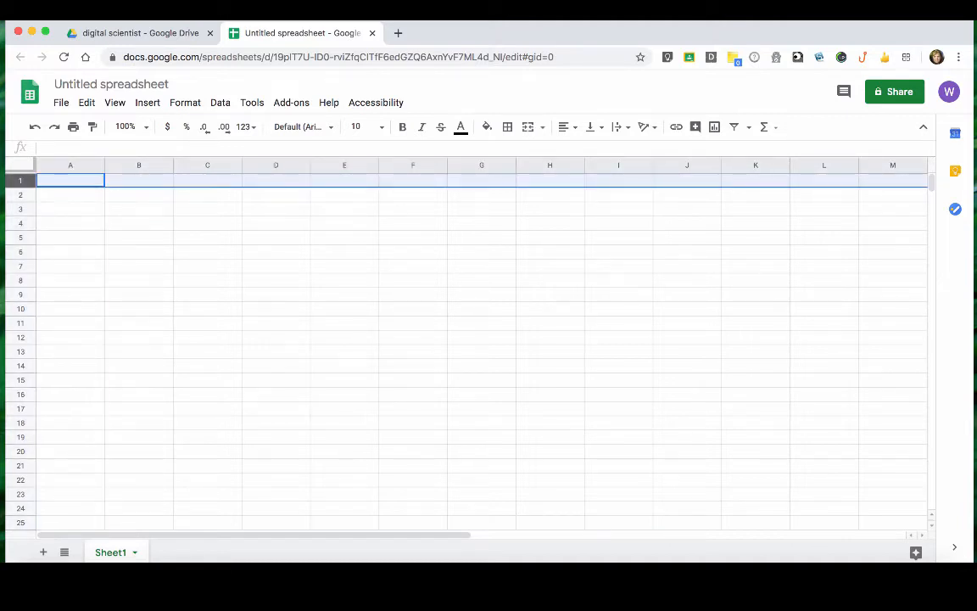
left_click(71, 181)
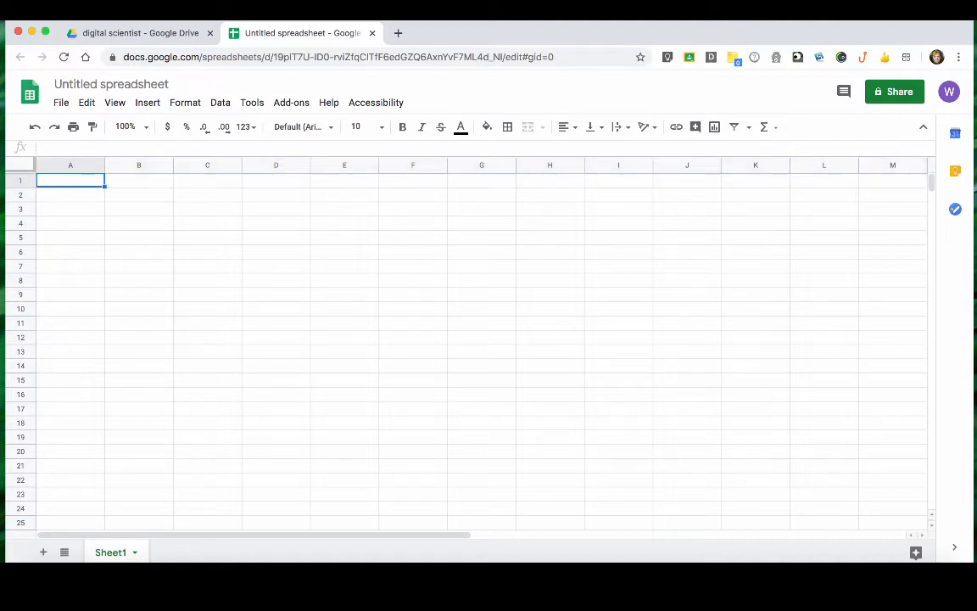
left_click(139, 181)
left_click(70, 195)
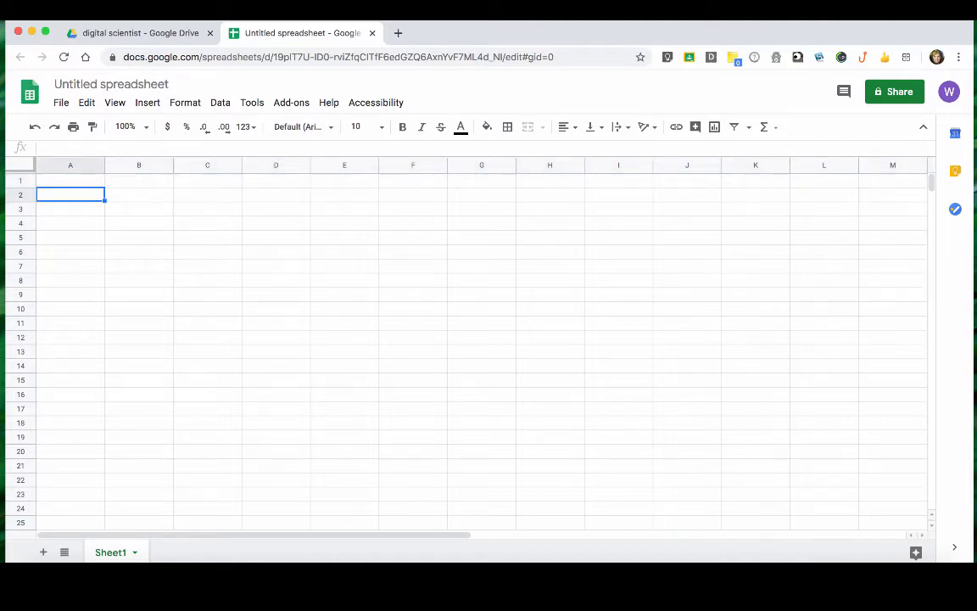
left_click(140, 195)
Step: Format cell A1 with the Permanent Marker font, size 12 and blue text, and enter "Cell" in it
left_click(70, 181)
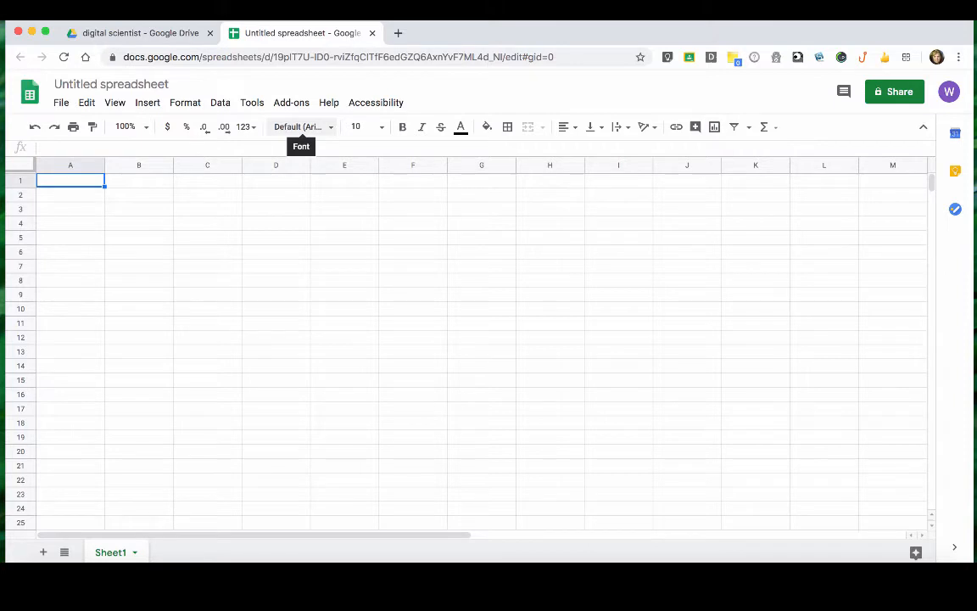
left_click(301, 126)
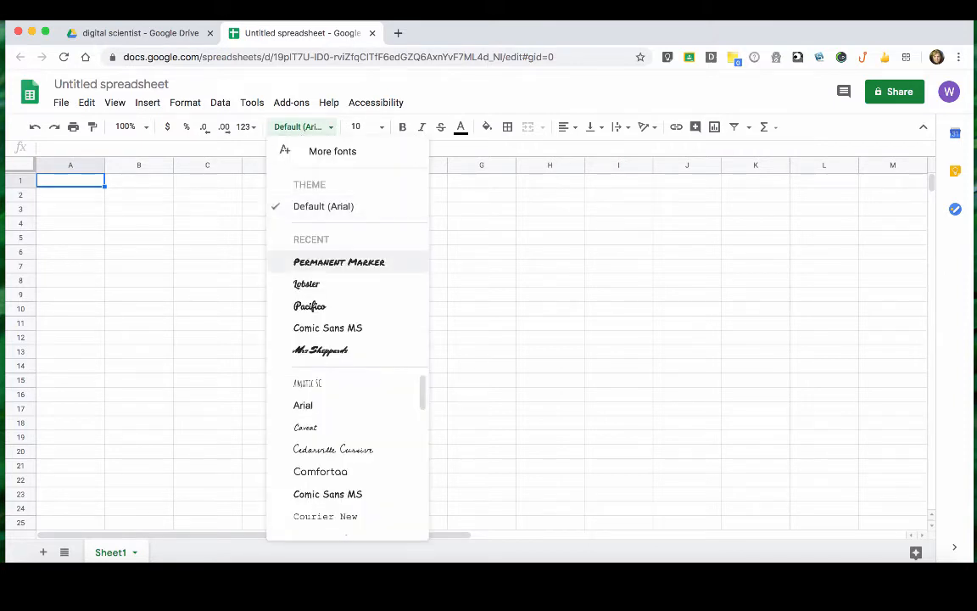
left_click(339, 262)
left_click(365, 126)
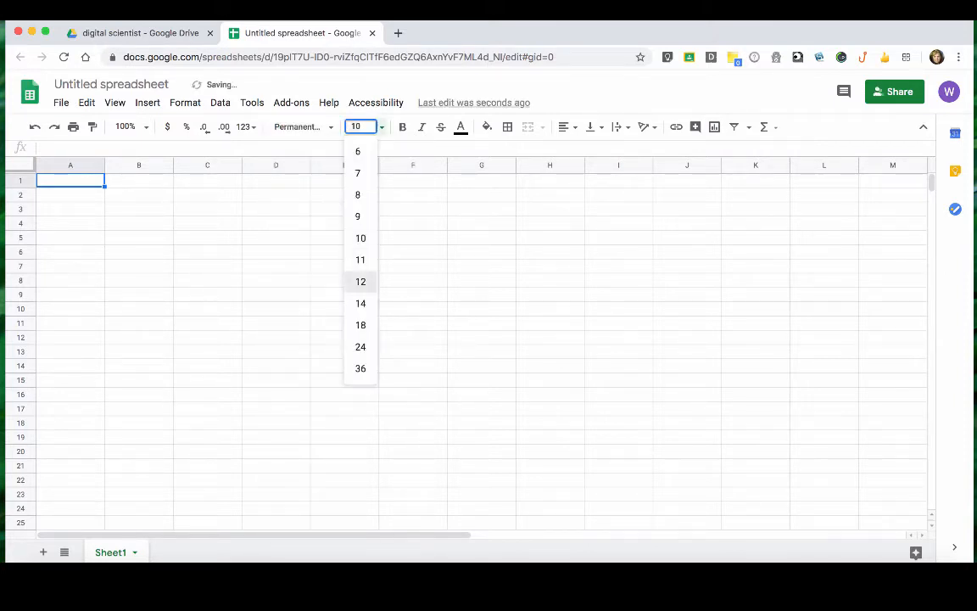
left_click(360, 282)
left_click(461, 127)
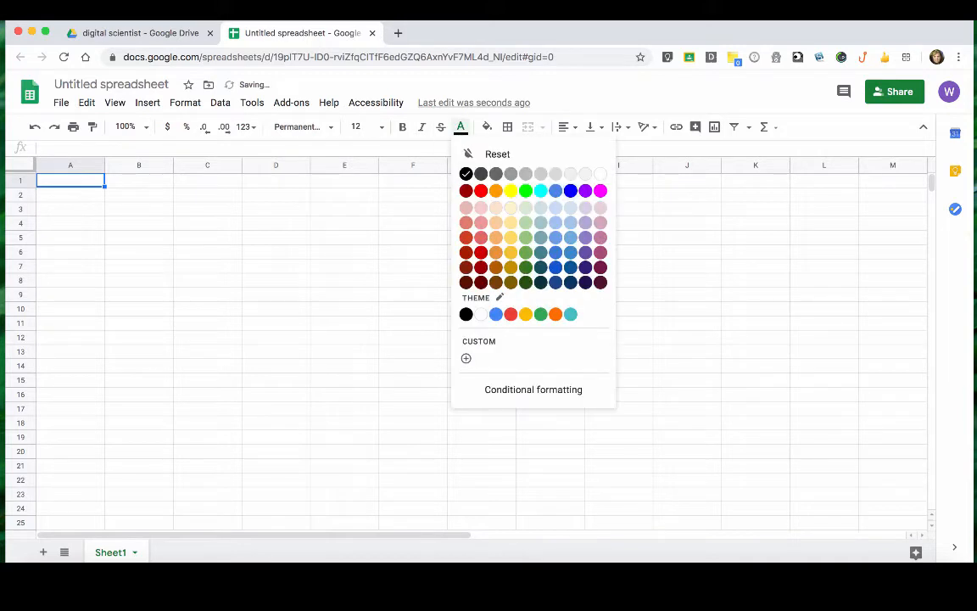
left_click(570, 190)
type("Cell")
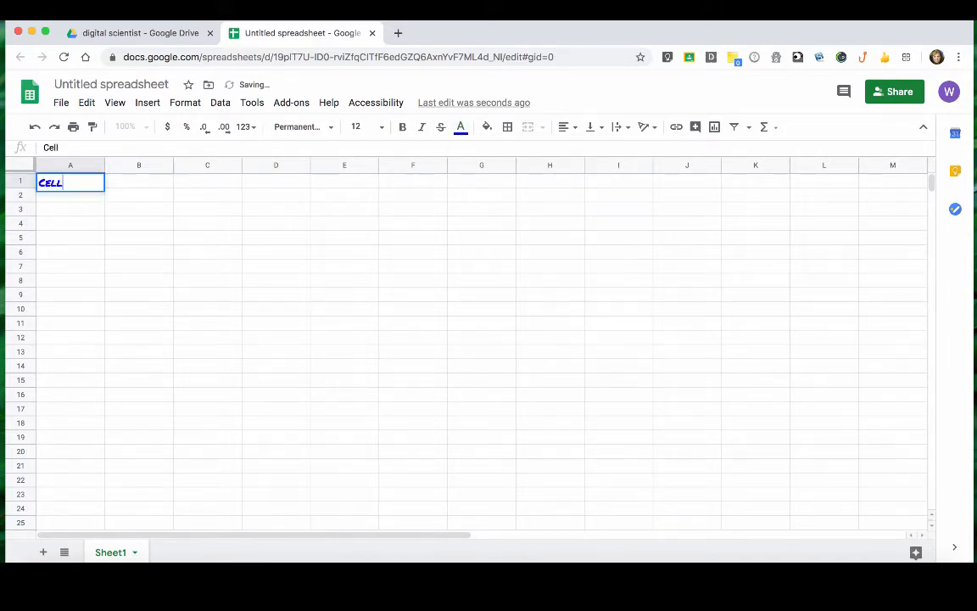
left_click(687, 266)
Step: Format cell B2 with the Pacifico font, size 14 and red text, and enter "cell" in it
left_click(139, 196)
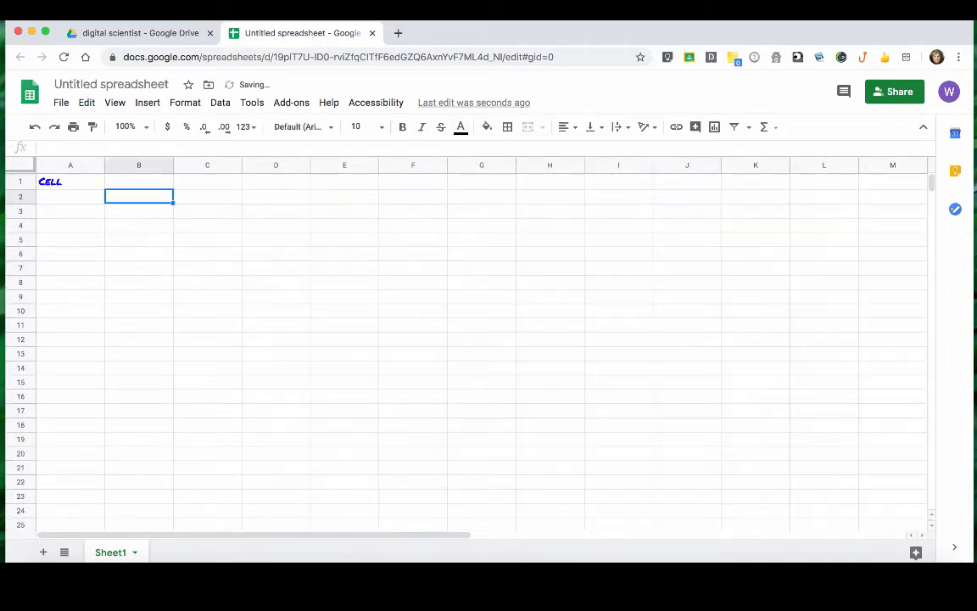
left_click(304, 127)
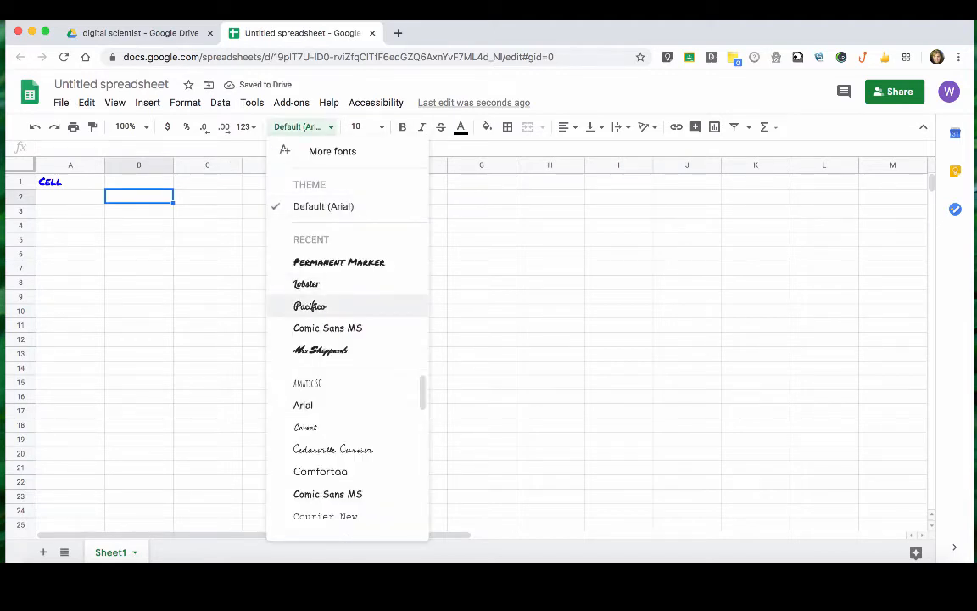
left_click(310, 305)
left_click(364, 127)
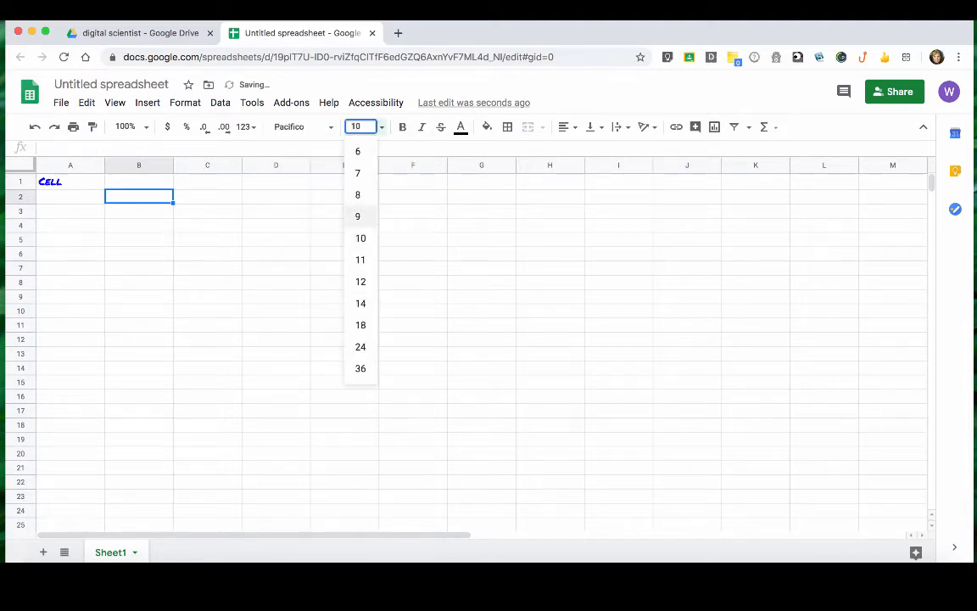
left_click(360, 303)
left_click(461, 127)
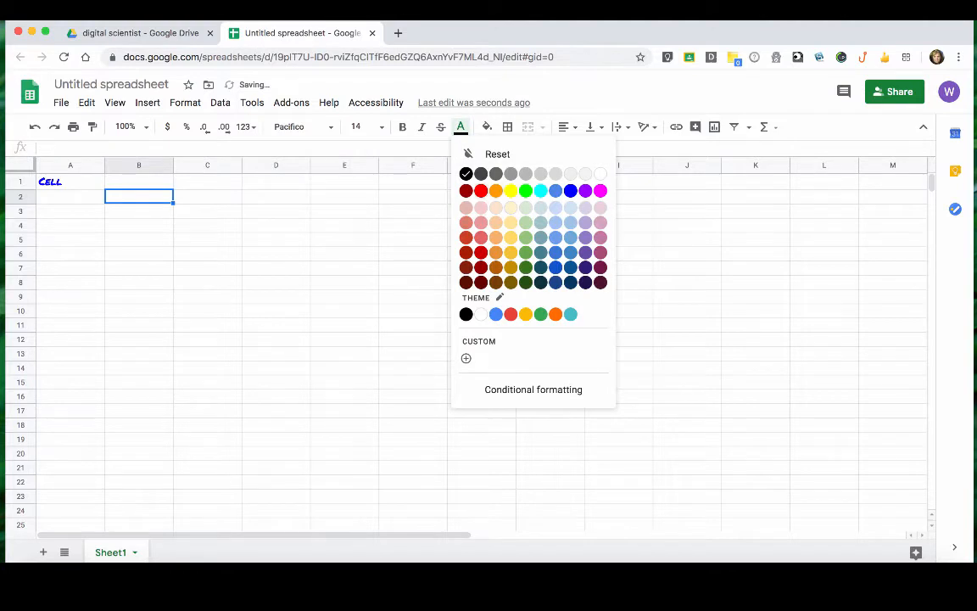
left_click(481, 190)
type("cell")
left_click(550, 298)
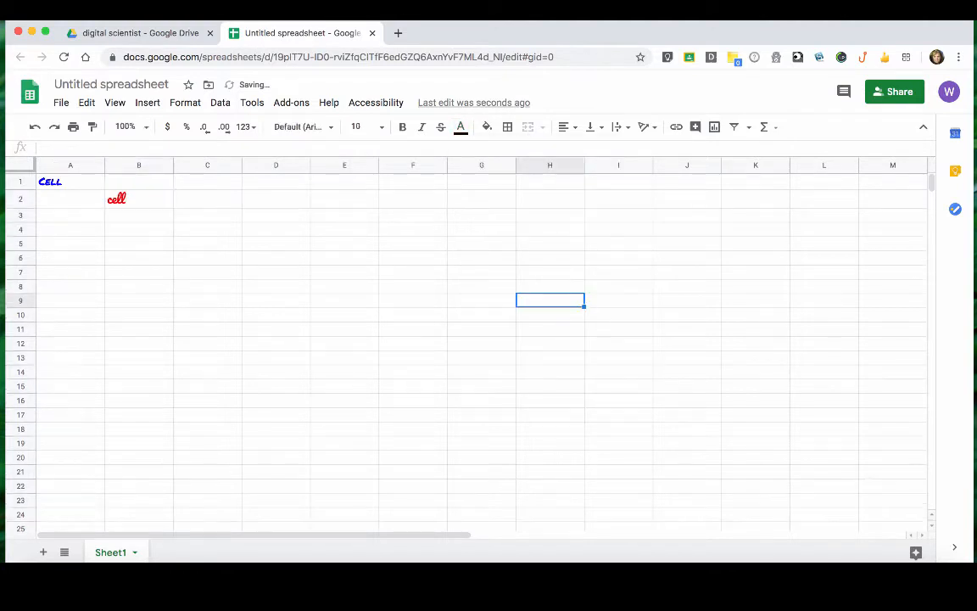
Step: Fill cell A1 with bright yellow and cell B2 with bright green
left_click(70, 182)
left_click(138, 198)
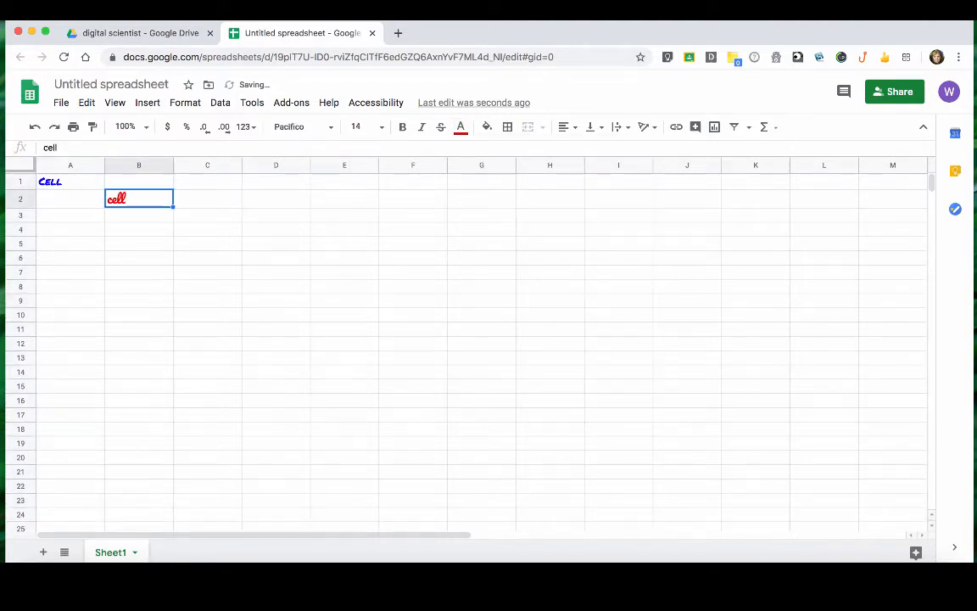
left_click(70, 182)
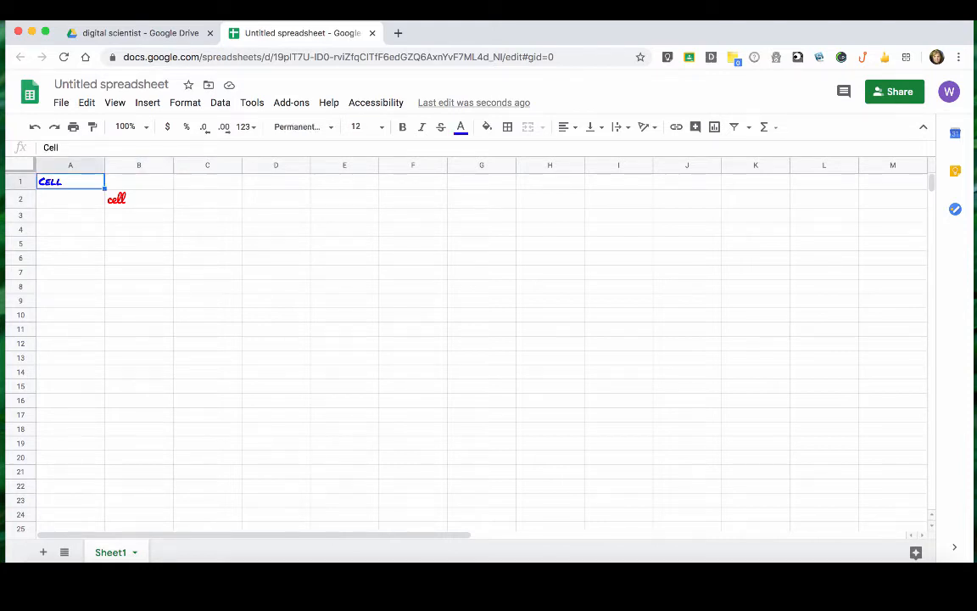
left_click(487, 126)
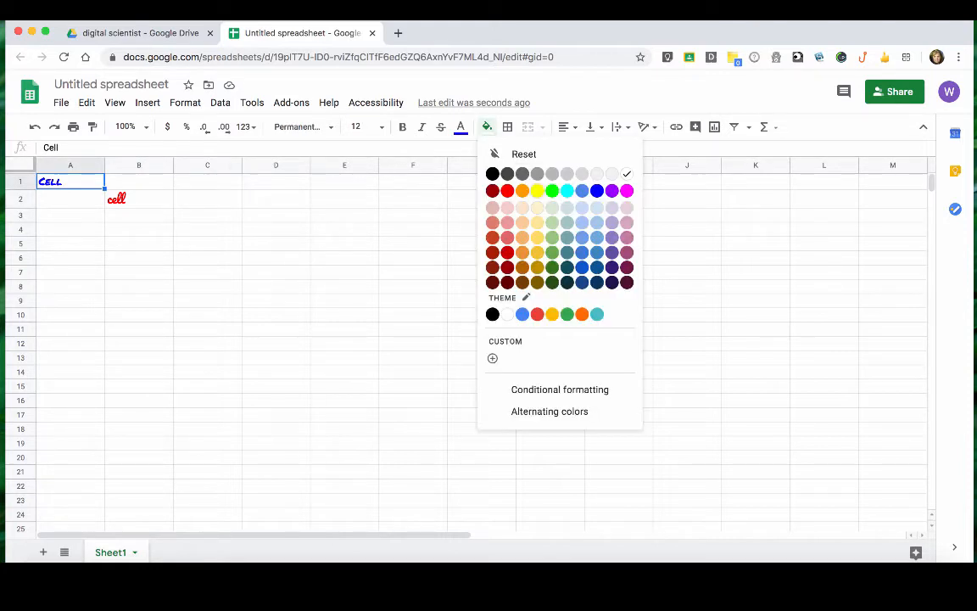
left_click(537, 190)
left_click(138, 199)
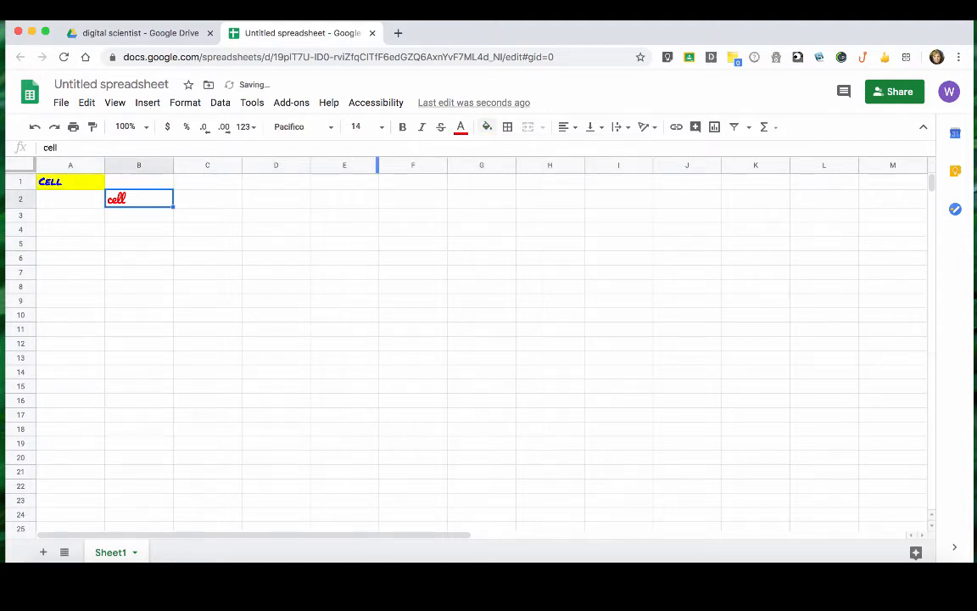
left_click(487, 126)
left_click(552, 190)
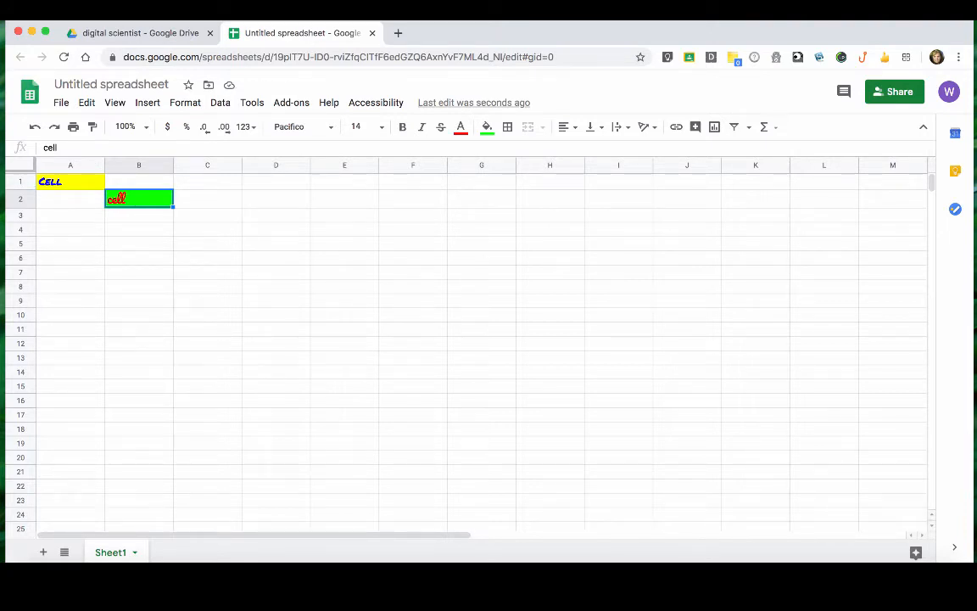
Step: Reset the fill color of columns A and B and set their font to Comic Sans MS
left_click_drag(71, 165, 138, 166)
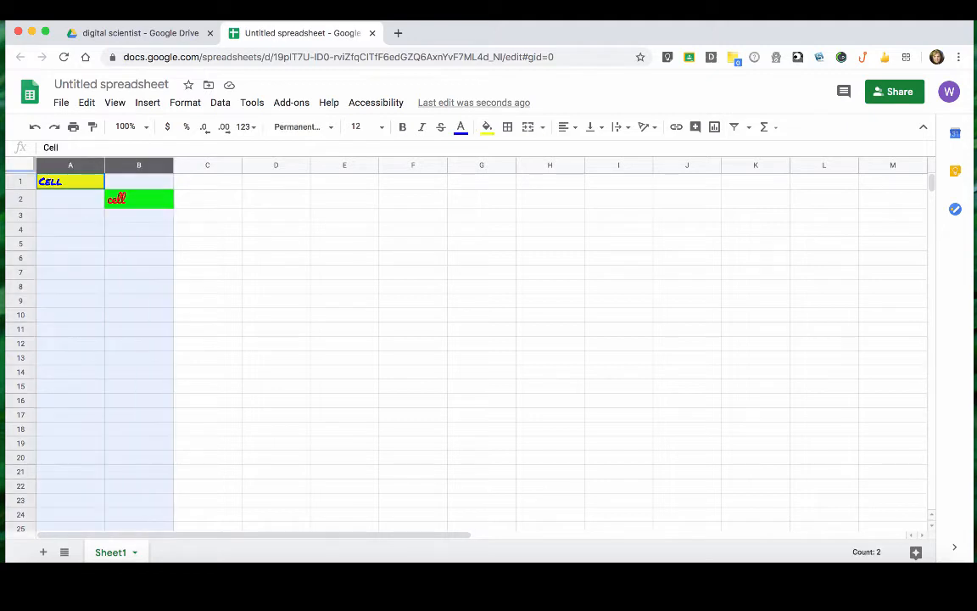
left_click(487, 127)
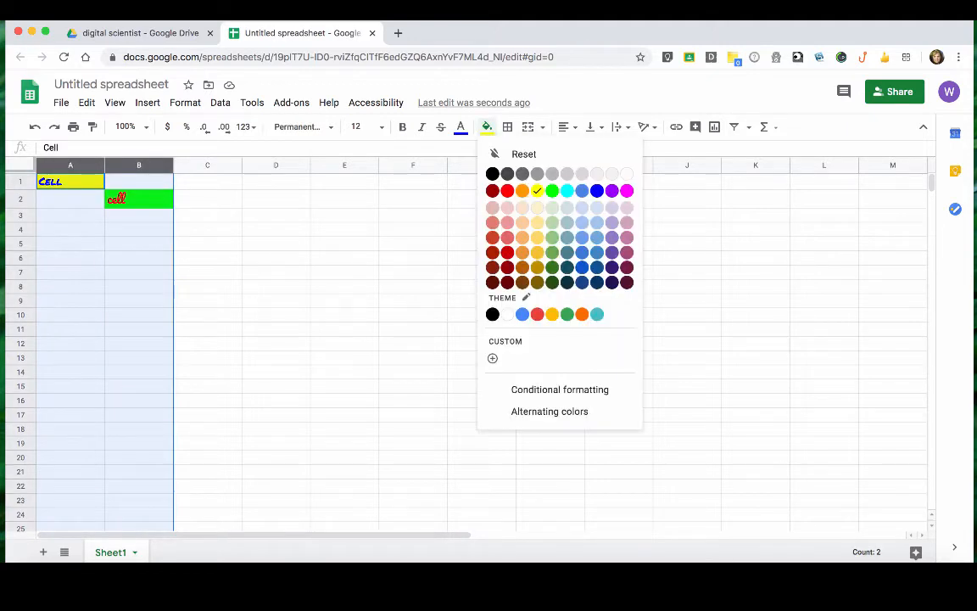
left_click(524, 152)
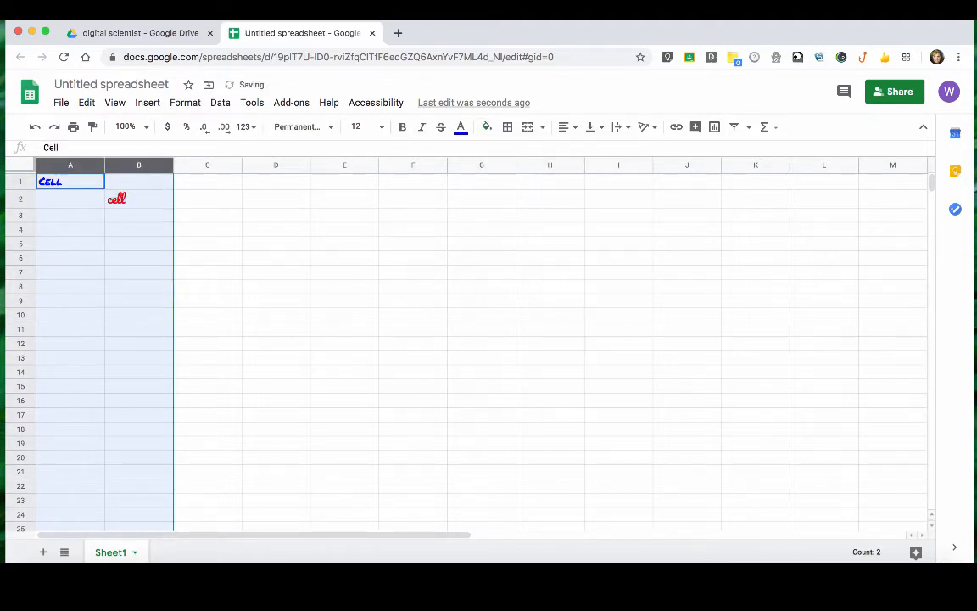
left_click(303, 127)
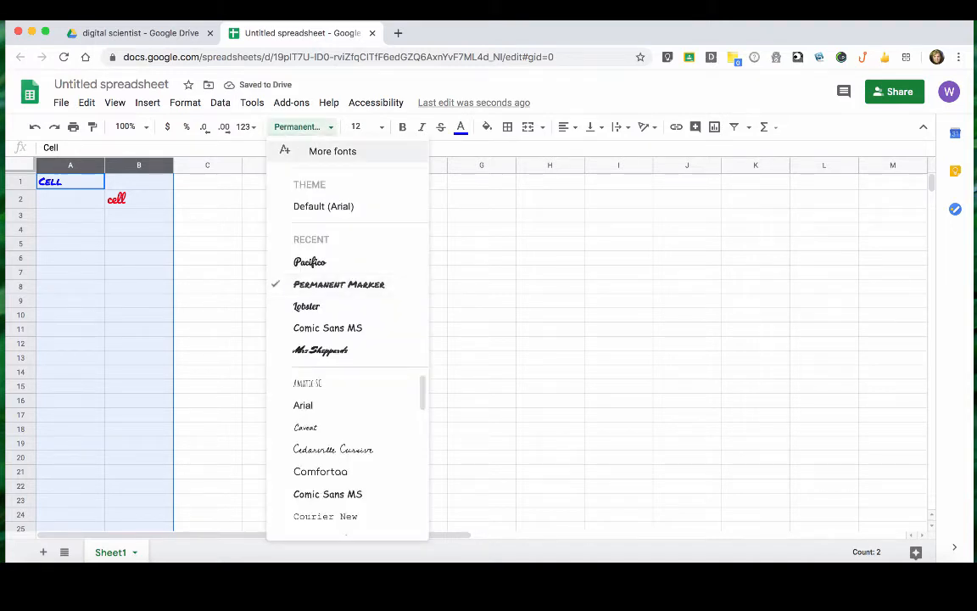
left_click(327, 327)
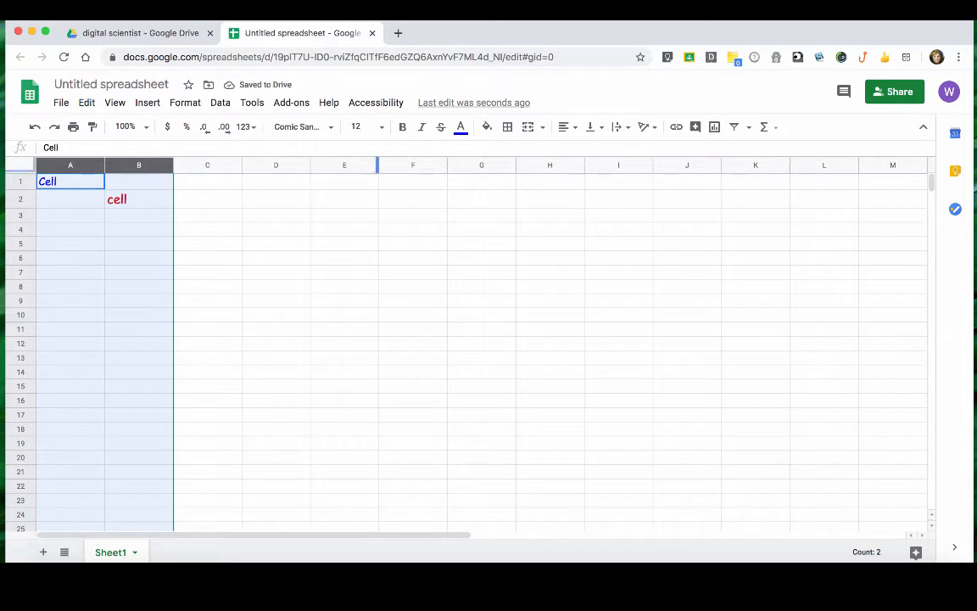
Step: Clear the contents of columns A and B
key("Delete")
left_click(207, 252)
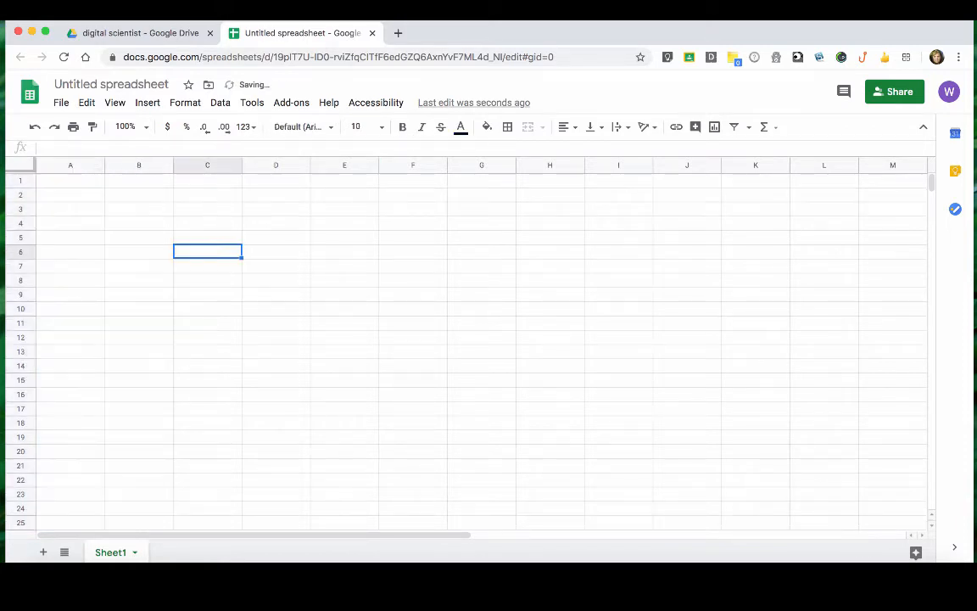
Step: Set columns A through F to the Comic Sans MS font at size 12
left_click_drag(70, 165, 414, 165)
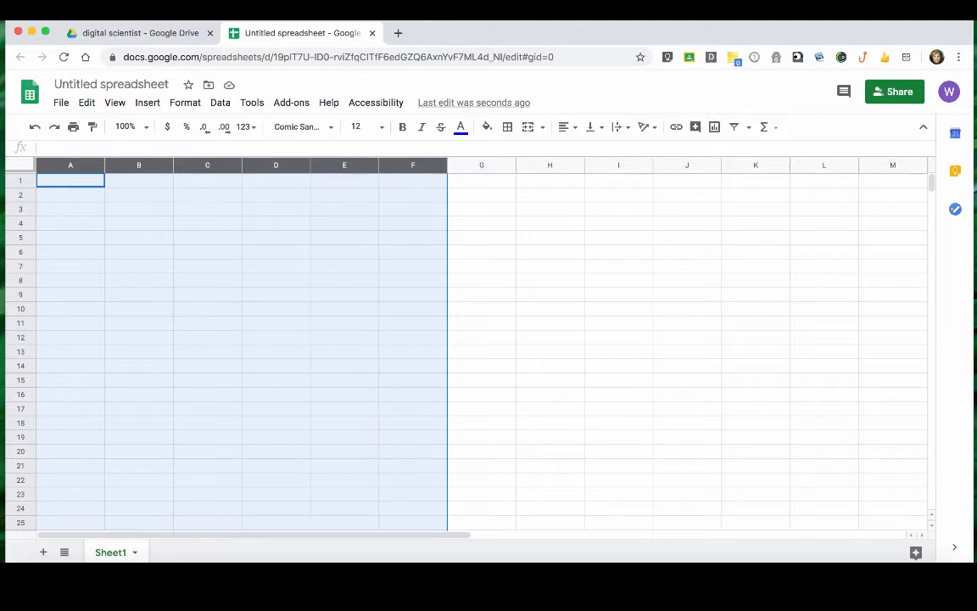
left_click(302, 126)
left_click(327, 261)
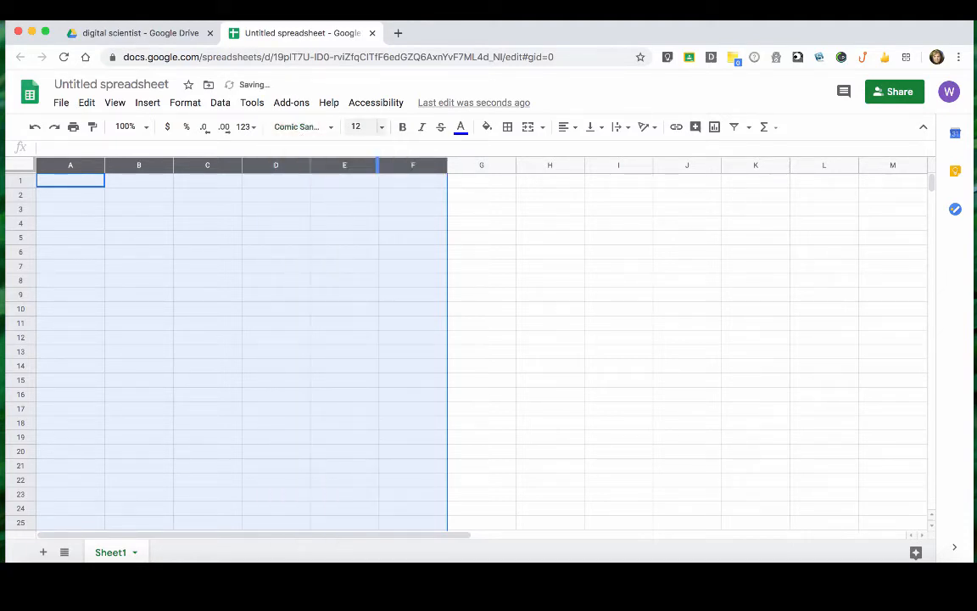
left_click(360, 126)
left_click(360, 281)
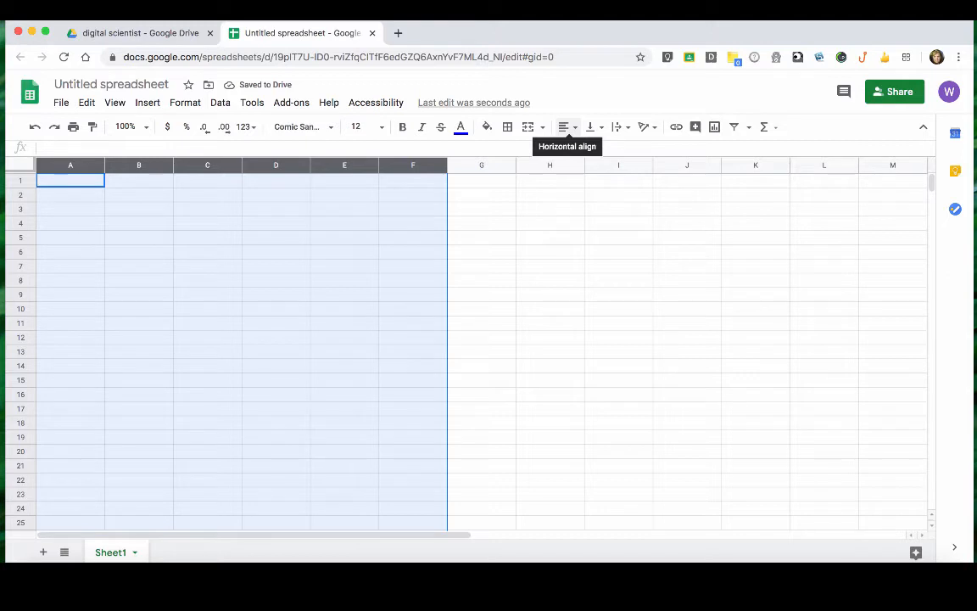
Step: Center the contents of columns A through F horizontally and align them to the middle vertically
left_click(564, 127)
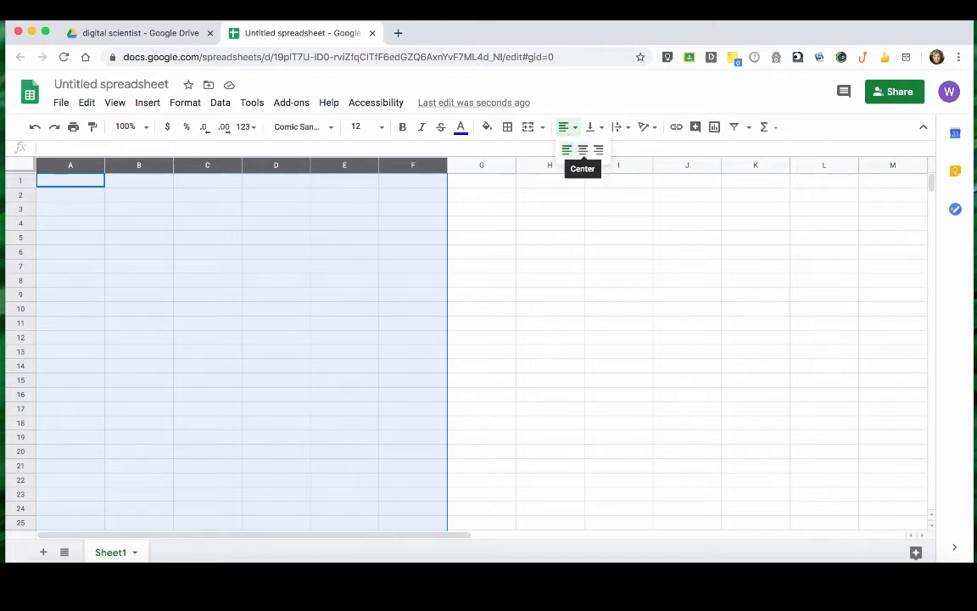
left_click(582, 148)
left_click(594, 126)
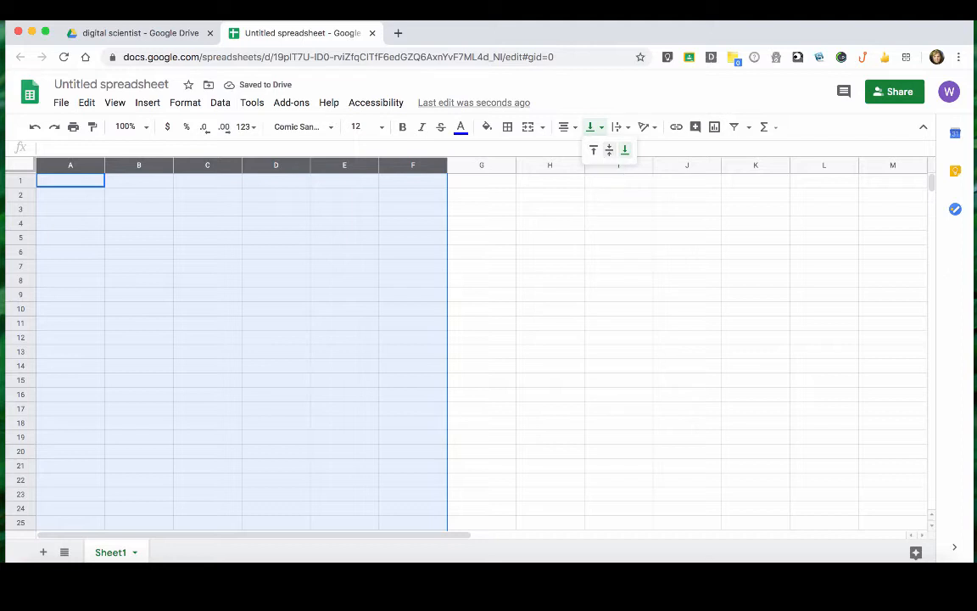
left_click(609, 149)
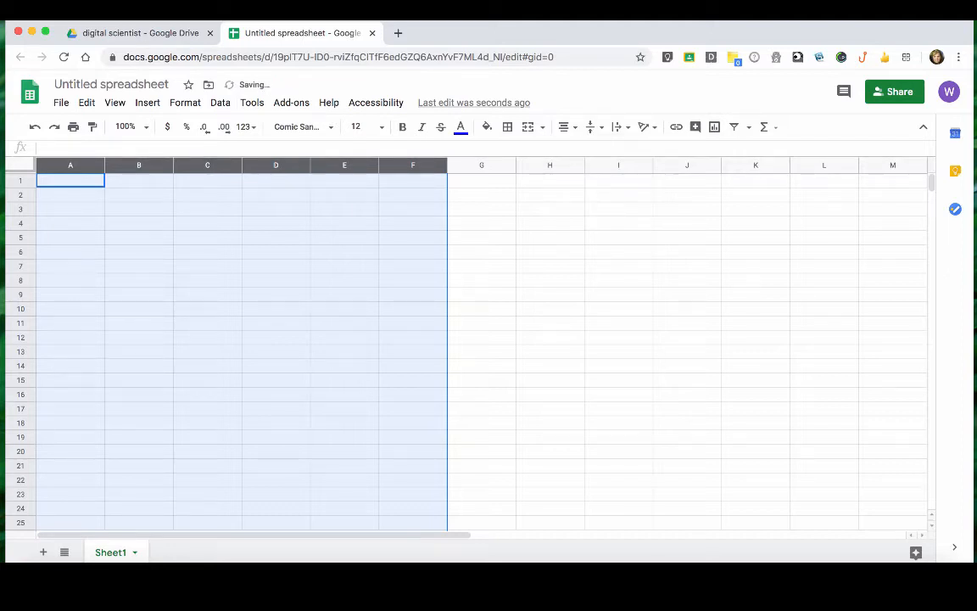
Step: Rename the spreadsheet with the teacher's name followed by "BB8 Water bottle predictions"
left_click(69, 85)
type("Mr")
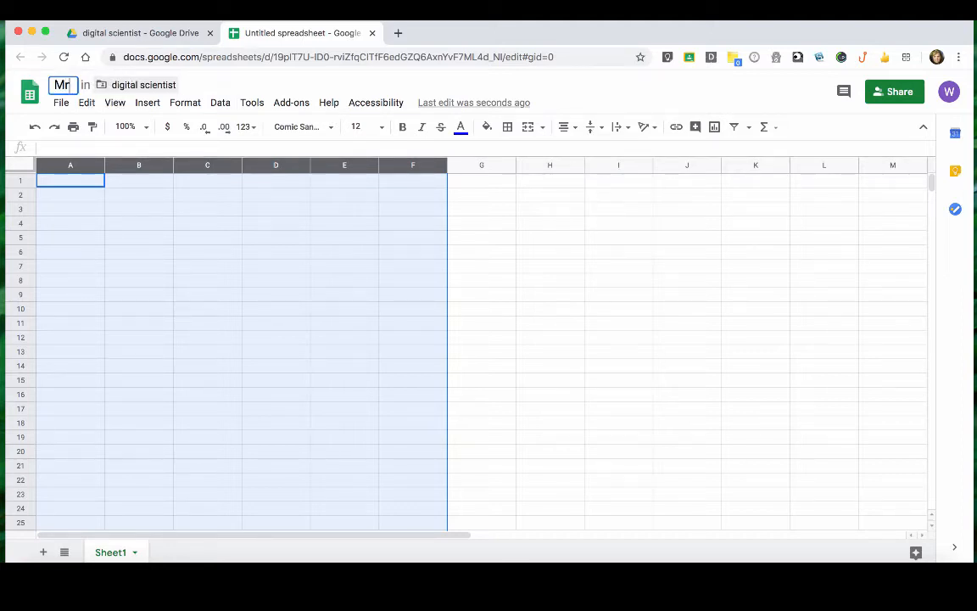
type("s Weber")
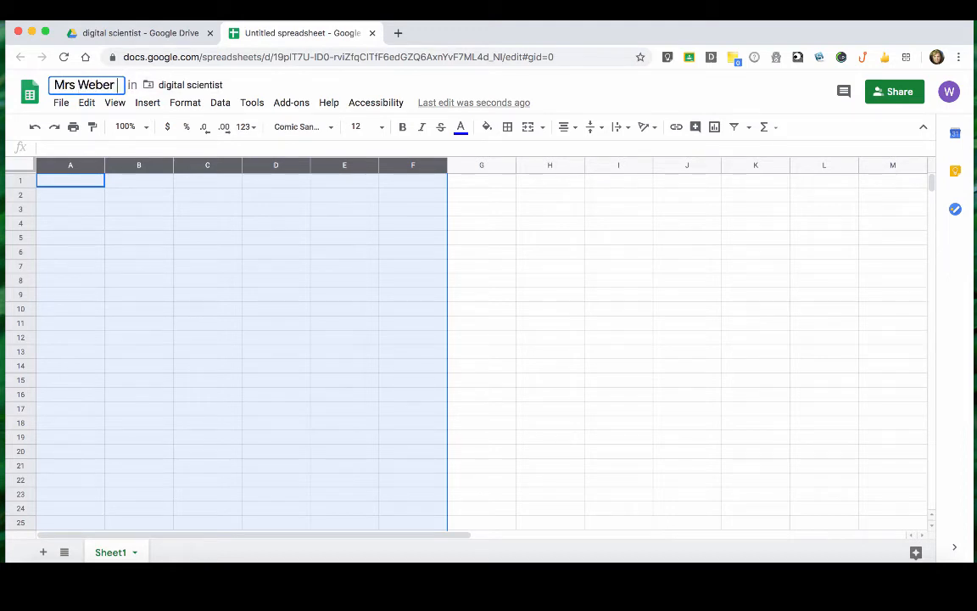
type(" BB8 Wa")
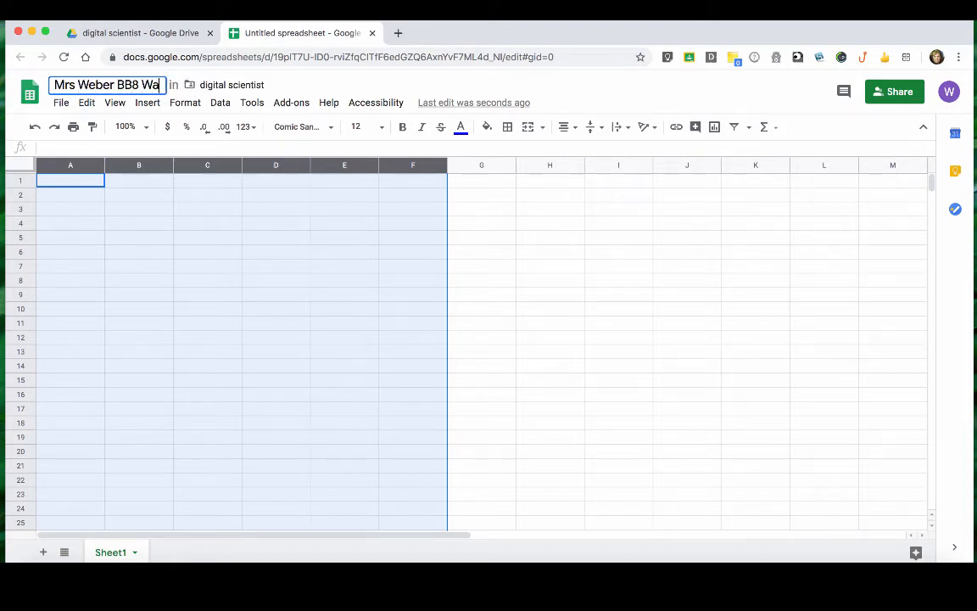
type("ter bot")
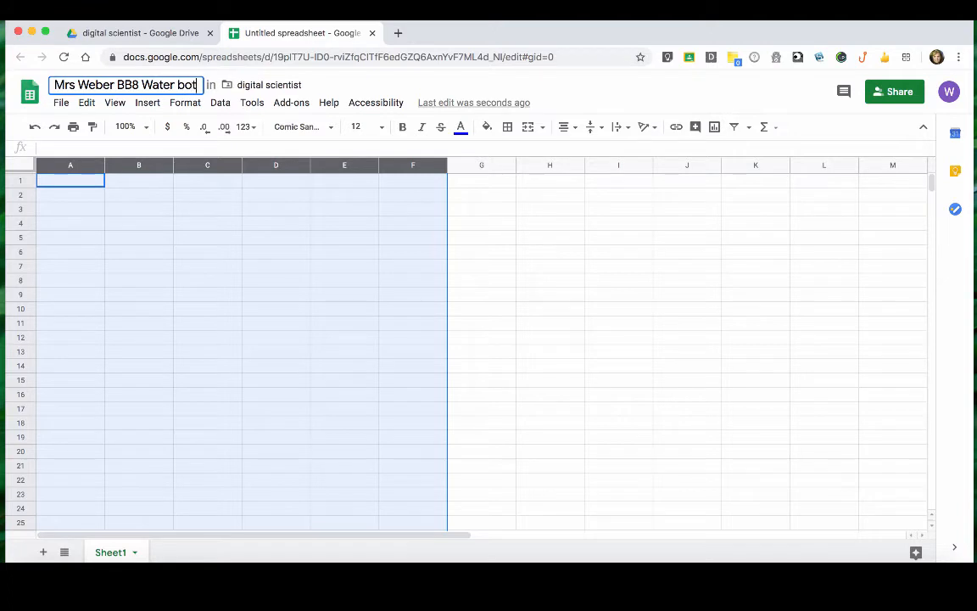
type("tle pre")
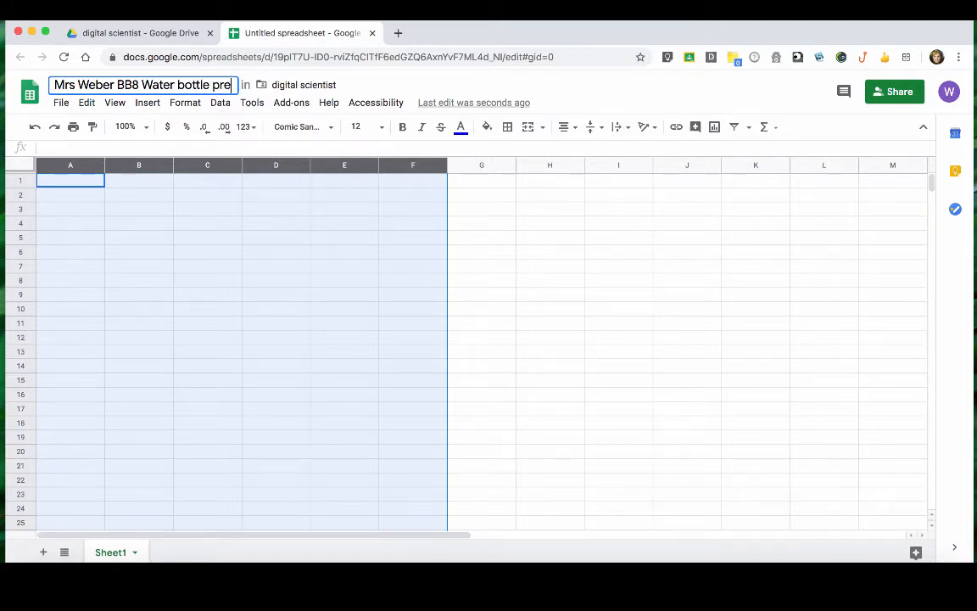
type("dictions")
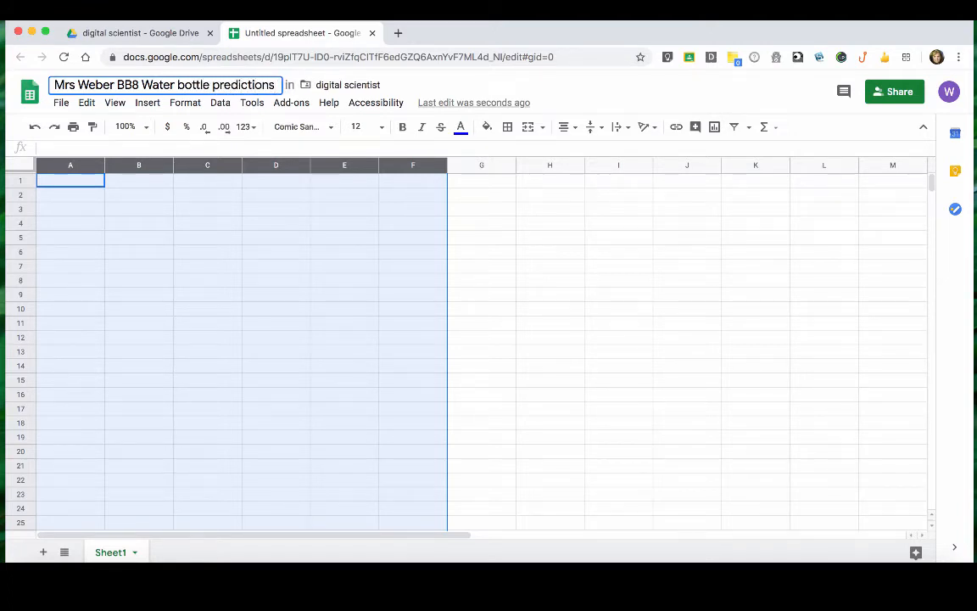
left_click(139, 252)
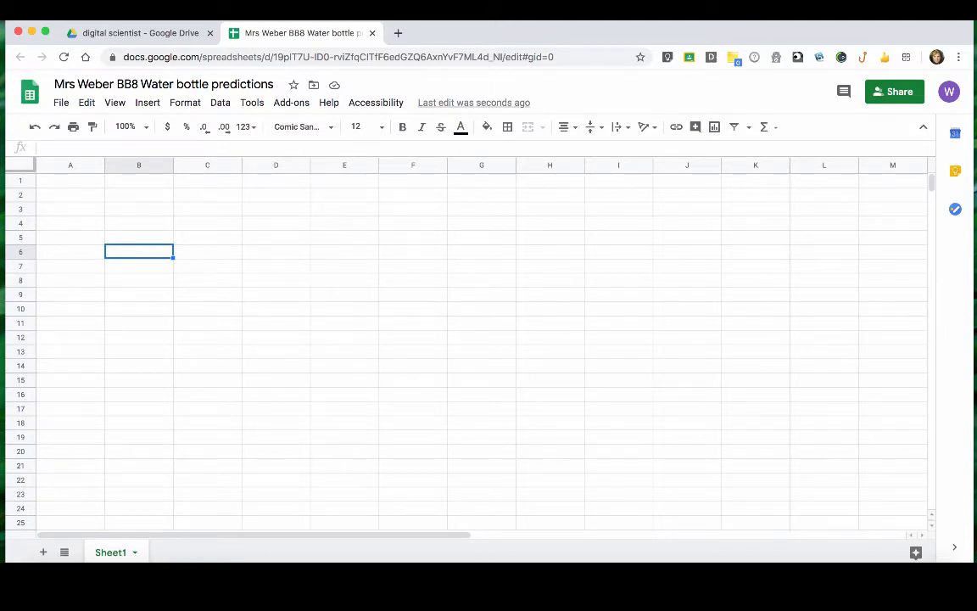
Step: Enter the headings "wet", "upside down" and "put on a ramp" in cells A1 through C1
left_click(70, 181)
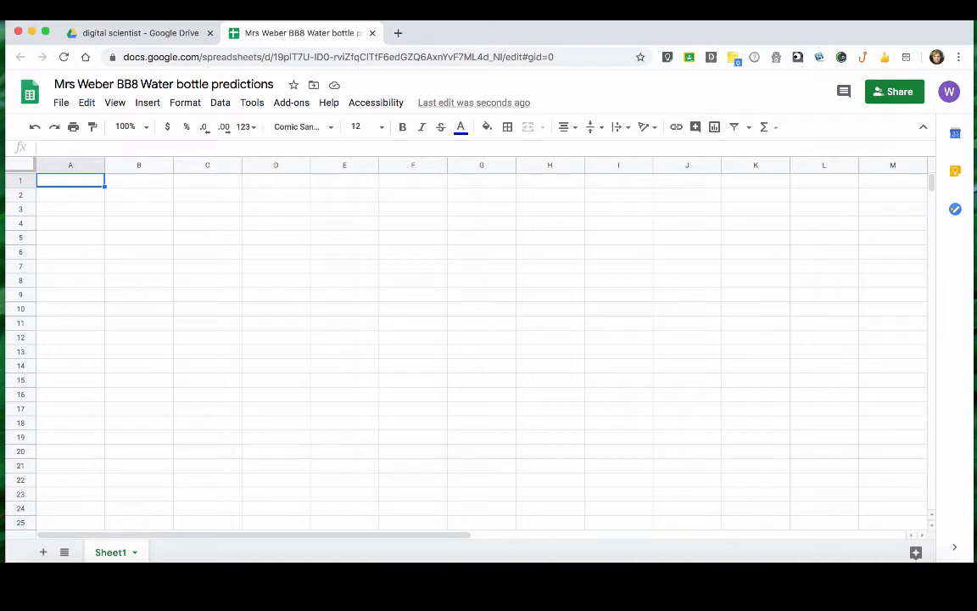
type("wet")
key("Tab")
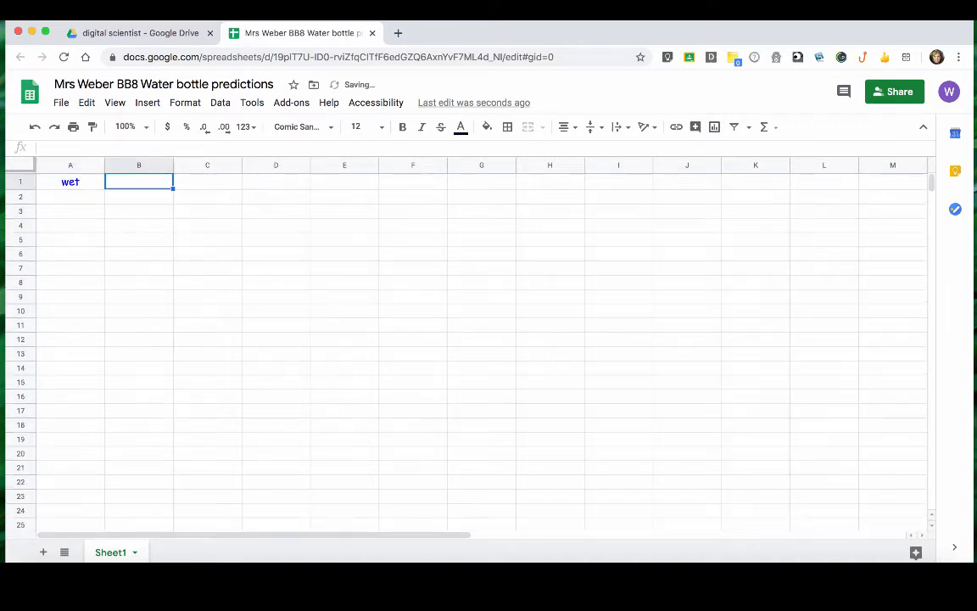
type("up")
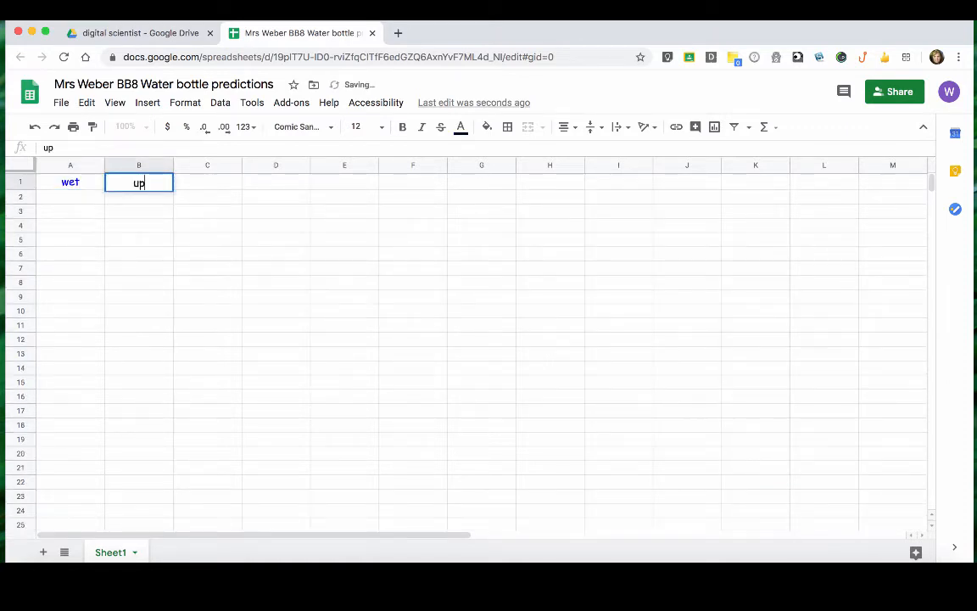
type("side down")
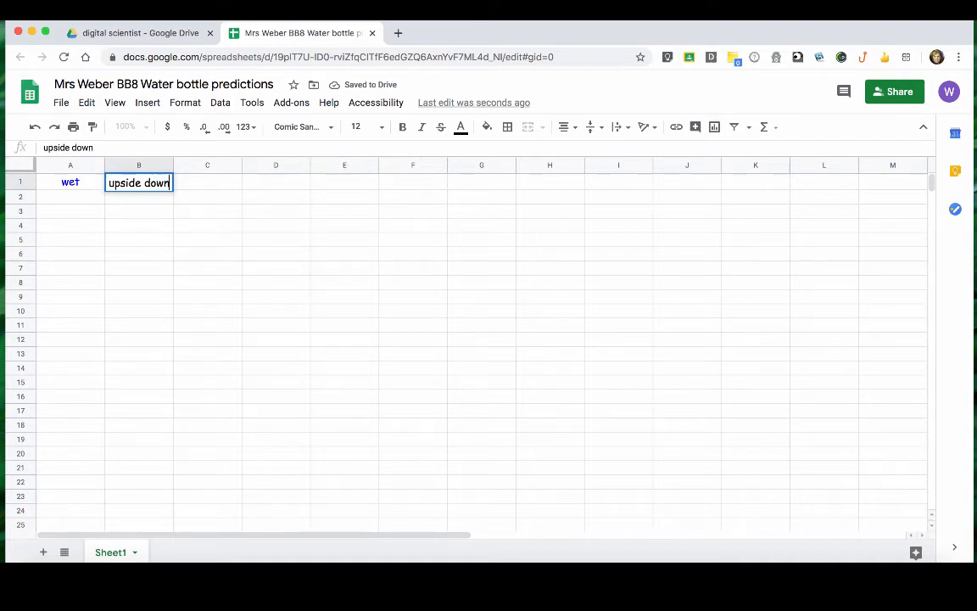
key("Tab")
type("pu")
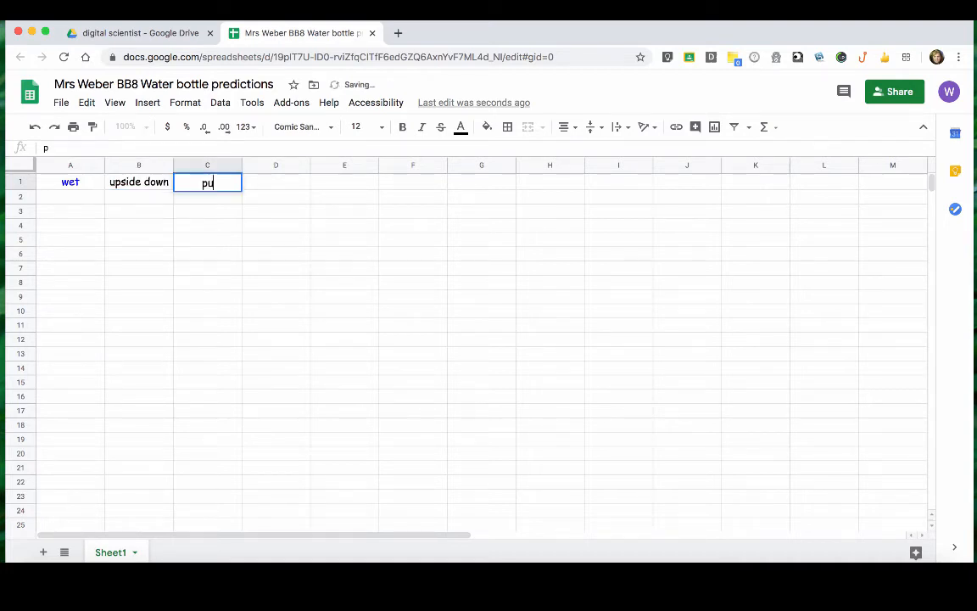
type("t on a ramp")
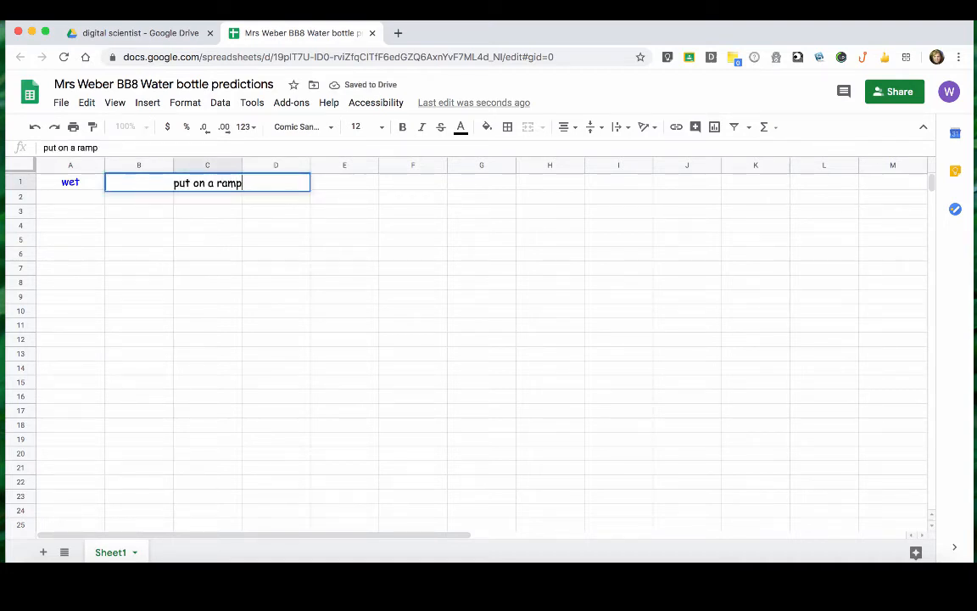
key("Tab")
Step: Enter the headings "put in freezer" in cell D1 and "drop from counter" in cell E1
type("put inf")
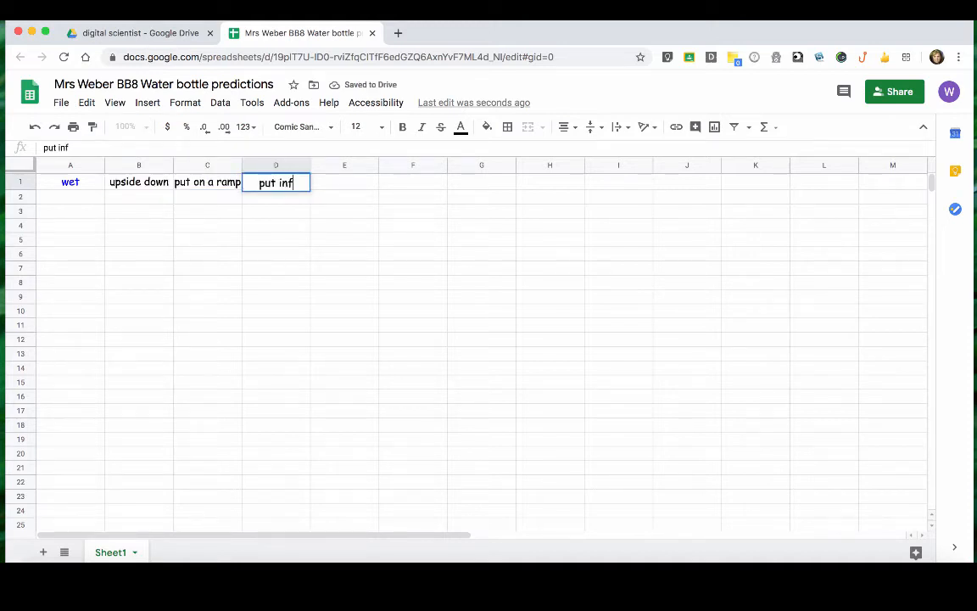
key("BackSpace")
type("freezer")
key("Tab")
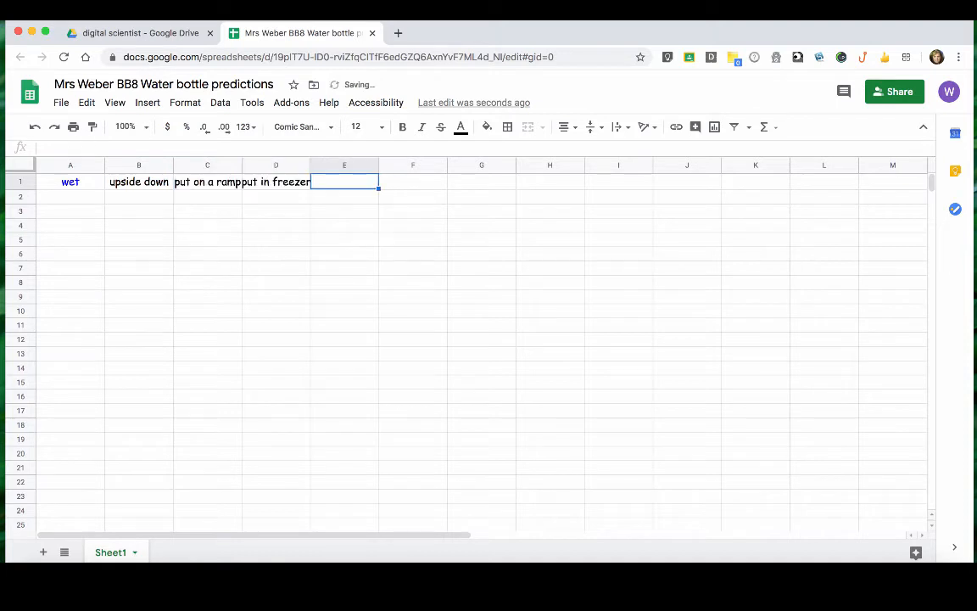
type("dr")
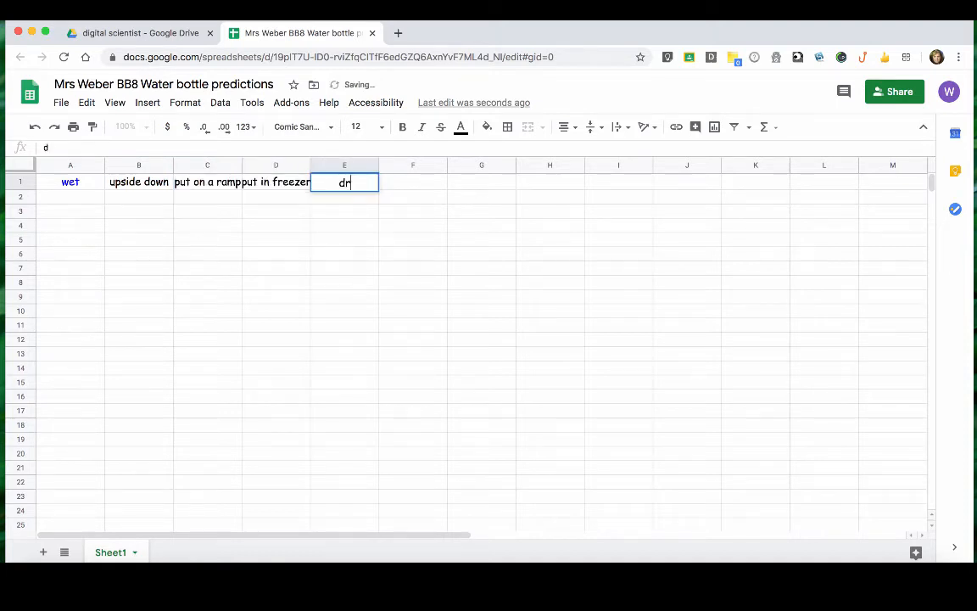
type("op from counter")
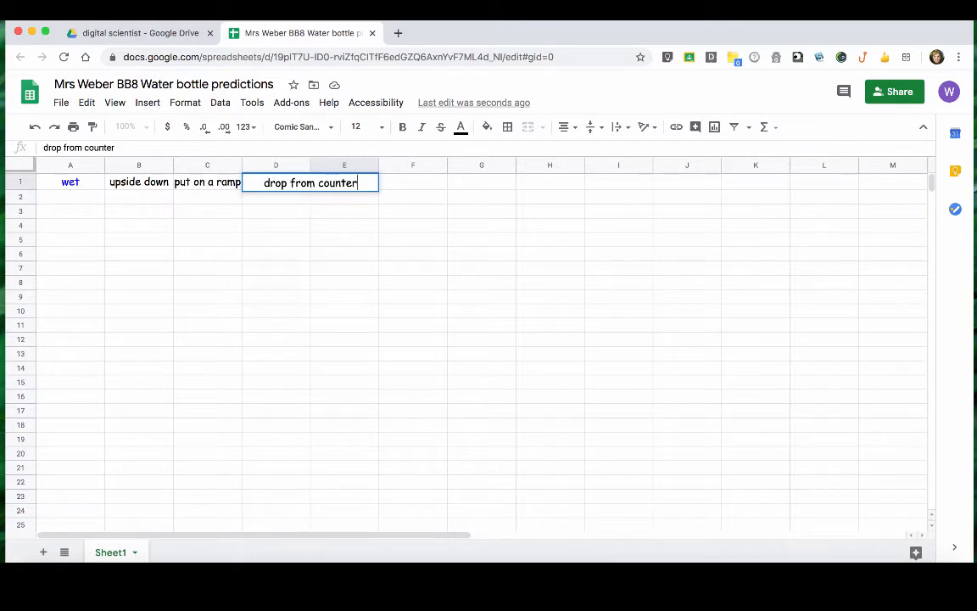
key("Return")
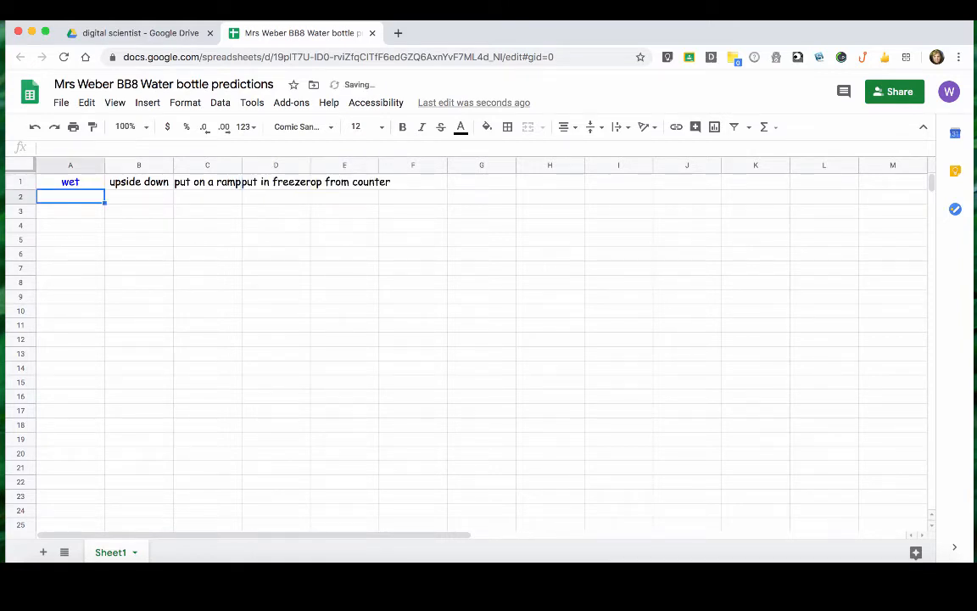
Step: Wrap the text in row 1 so the long headings fit within their columns
left_click(208, 182)
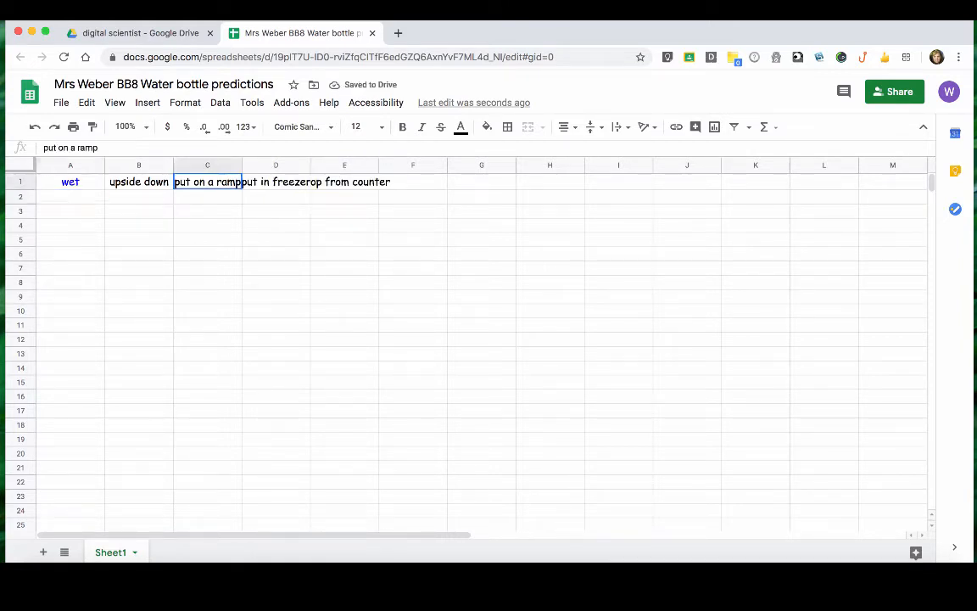
left_click(275, 182)
left_click(344, 181)
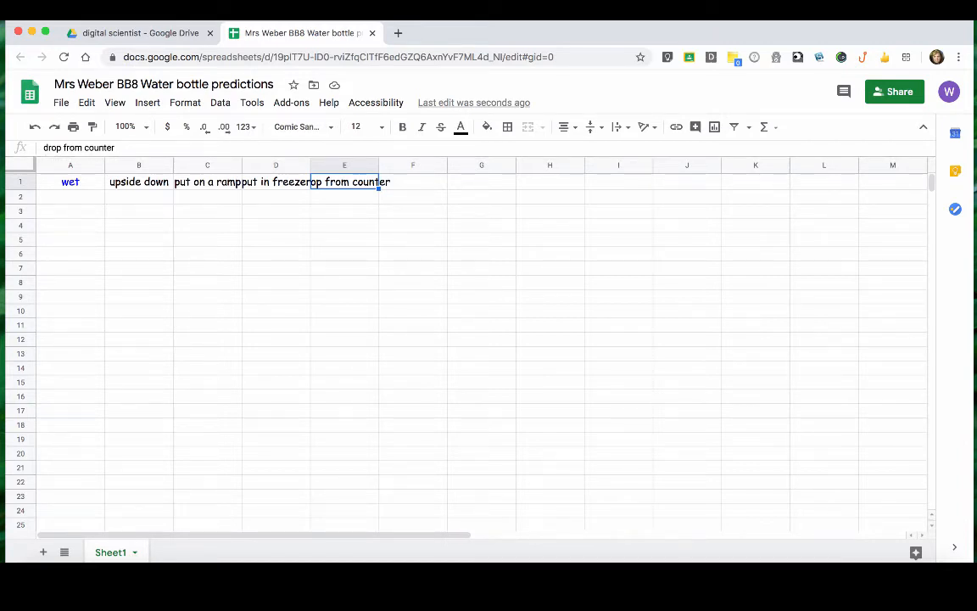
left_click(20, 182)
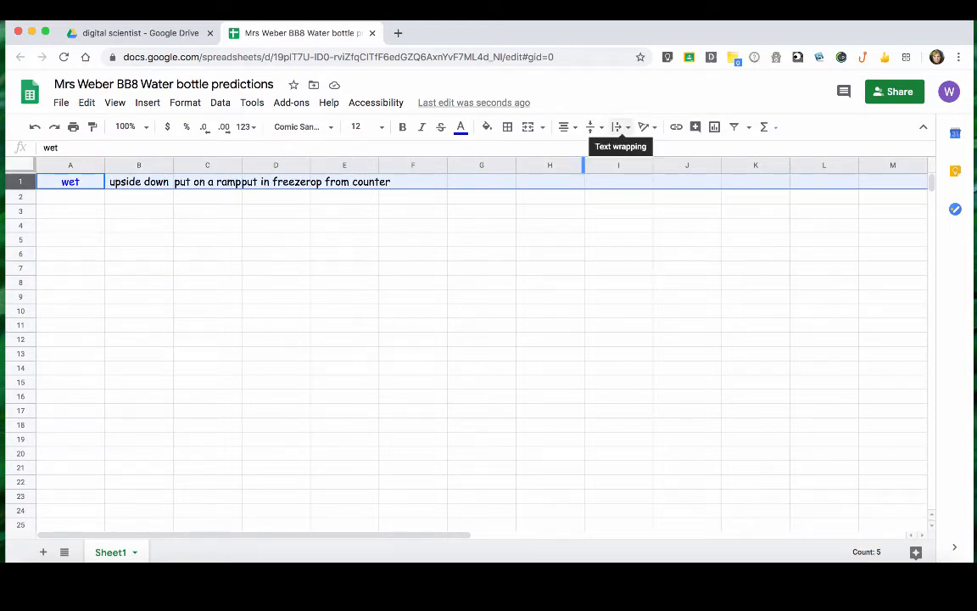
left_click(618, 127)
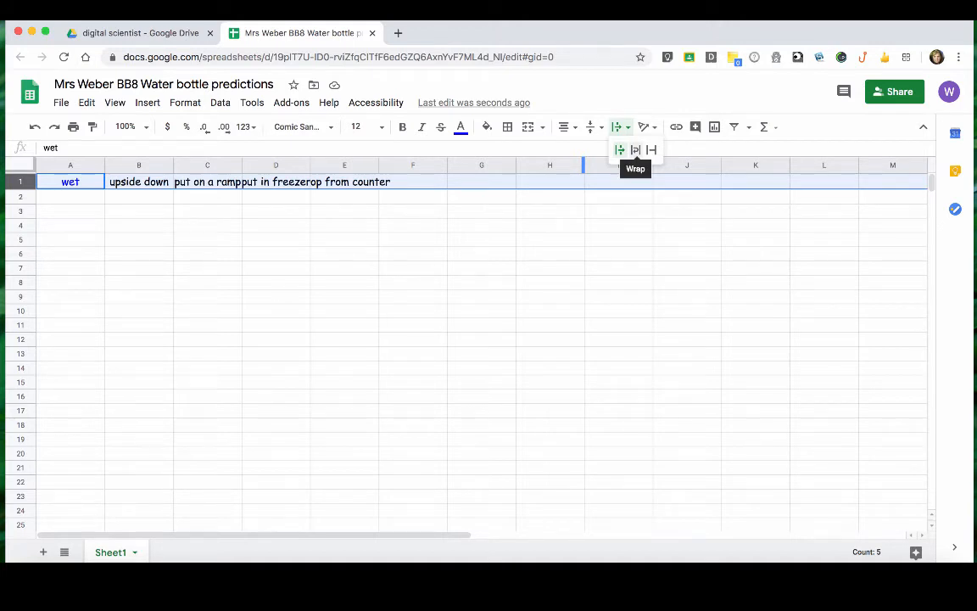
left_click(636, 149)
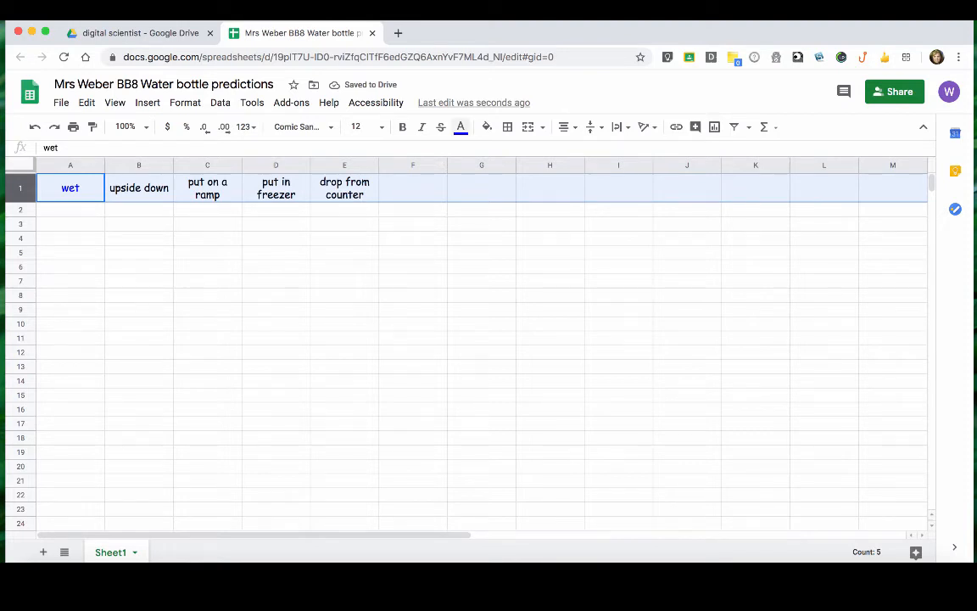
Step: Set the text color of the headings in row 1 to blue
left_click(461, 126)
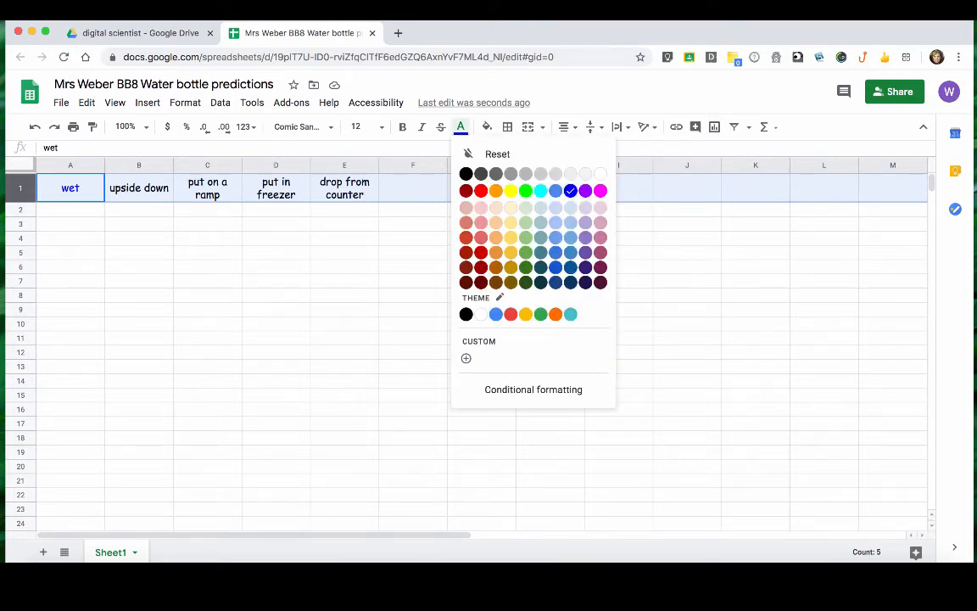
left_click(571, 191)
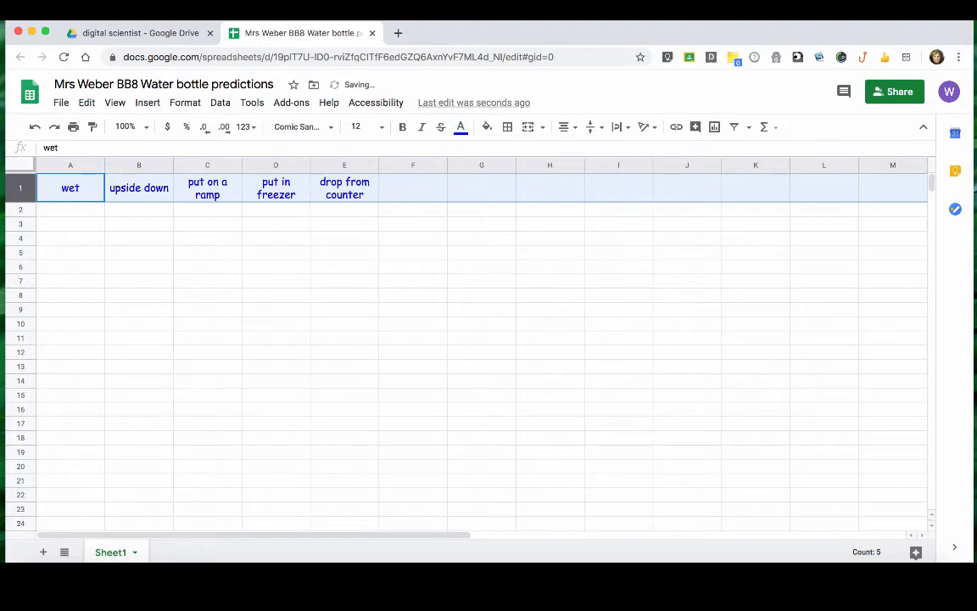
left_click(413, 238)
left_click_drag(70, 187, 344, 188)
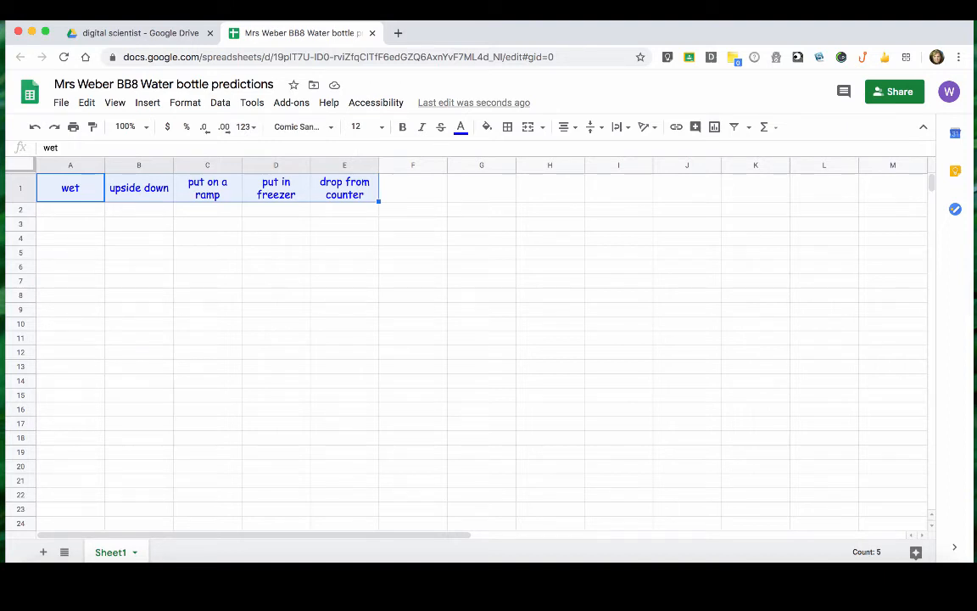
left_click(71, 210)
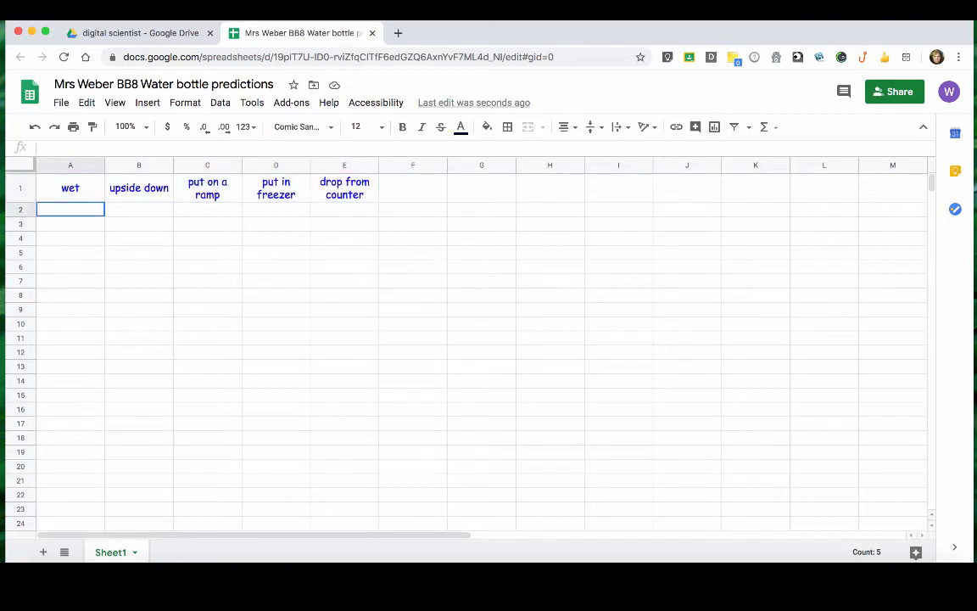
left_click(140, 210)
left_click(208, 209)
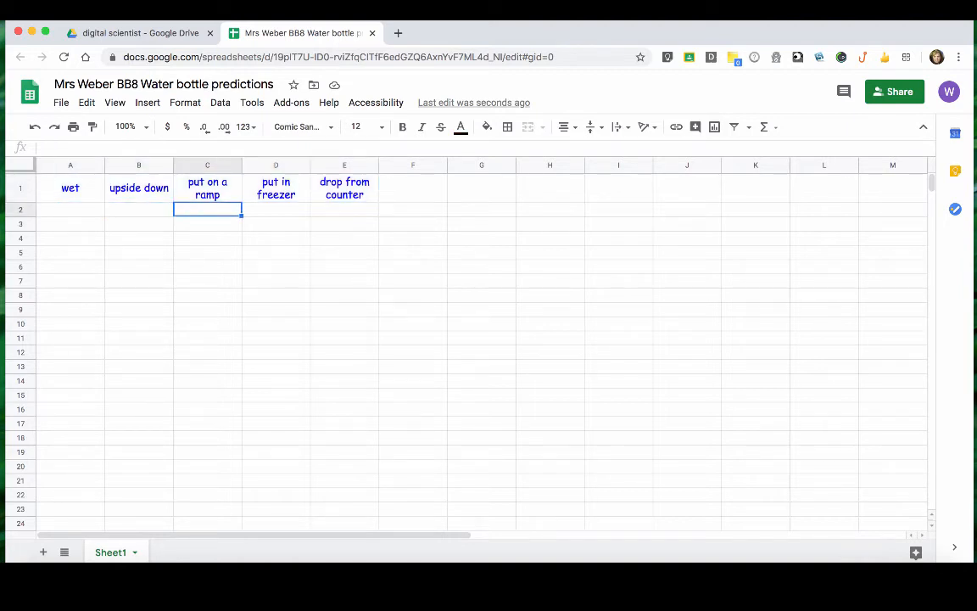
left_click(276, 210)
left_click(344, 210)
Step: Apply black borders around all cells of the range A1 through E2
left_click(71, 188)
left_click_drag(71, 189, 345, 210)
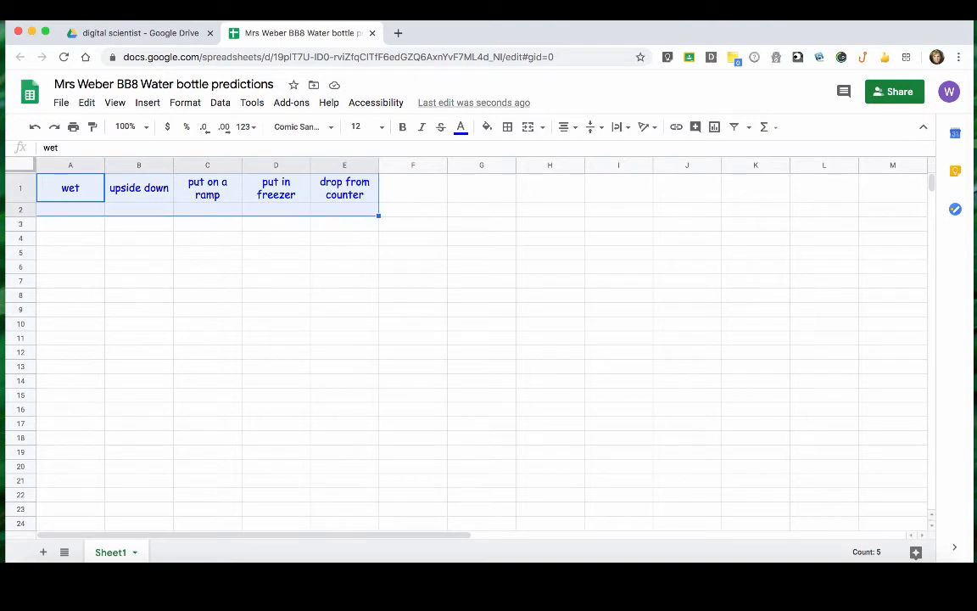
left_click(508, 126)
left_click(513, 153)
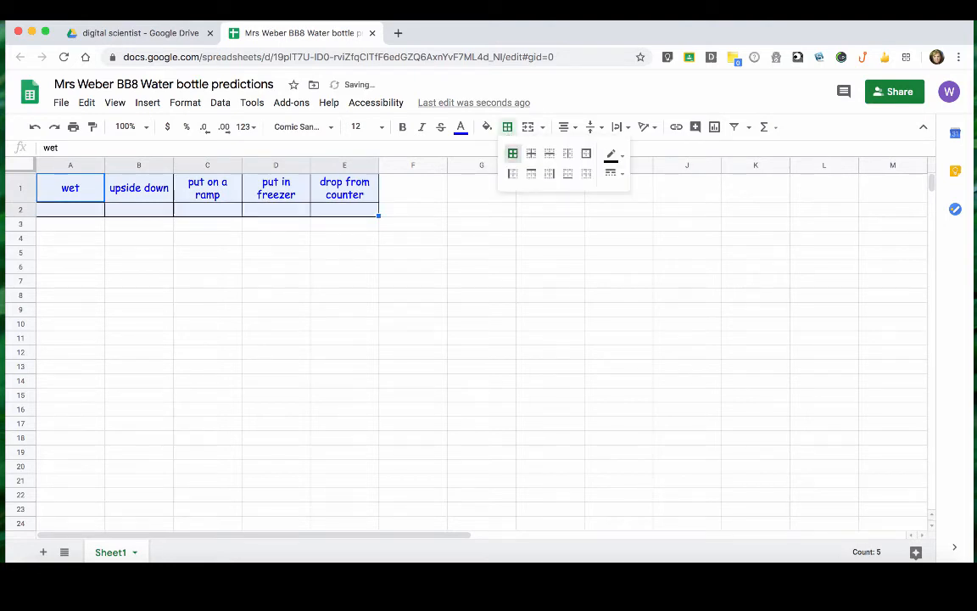
left_click(413, 267)
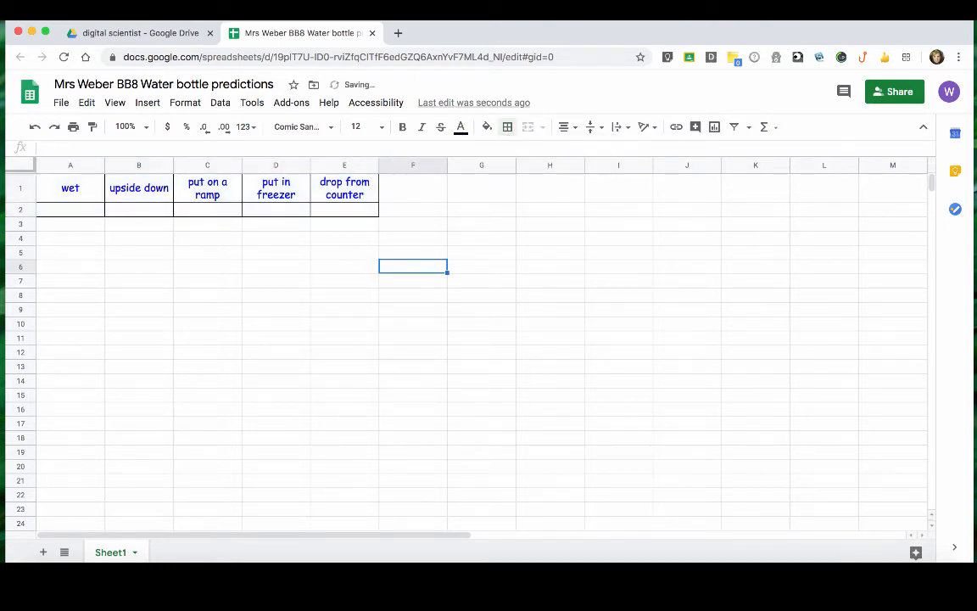
left_click(70, 210)
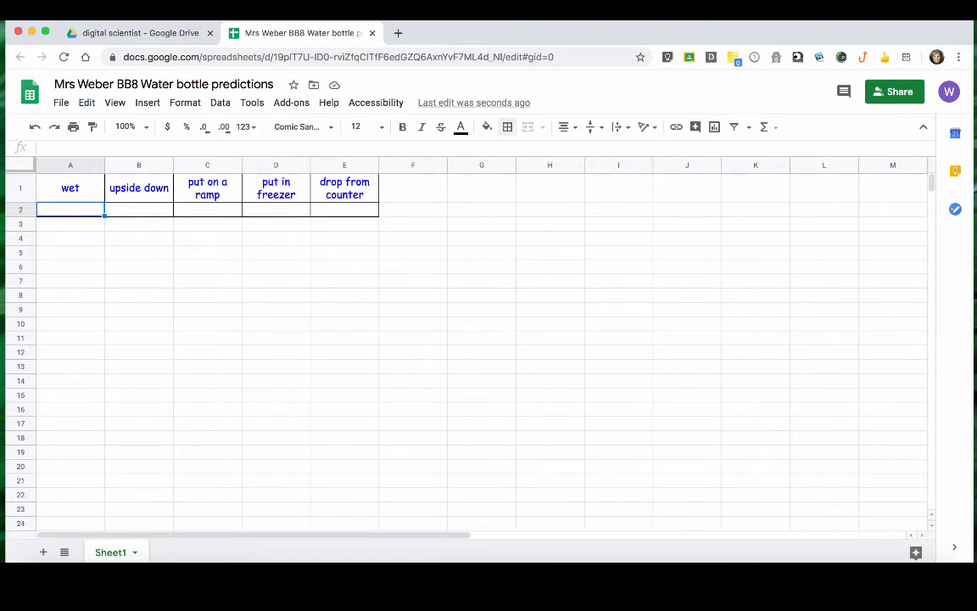
Step: Enter the prediction "outside - water runs off" in cell A2, under the "wet" heading
type("outside")
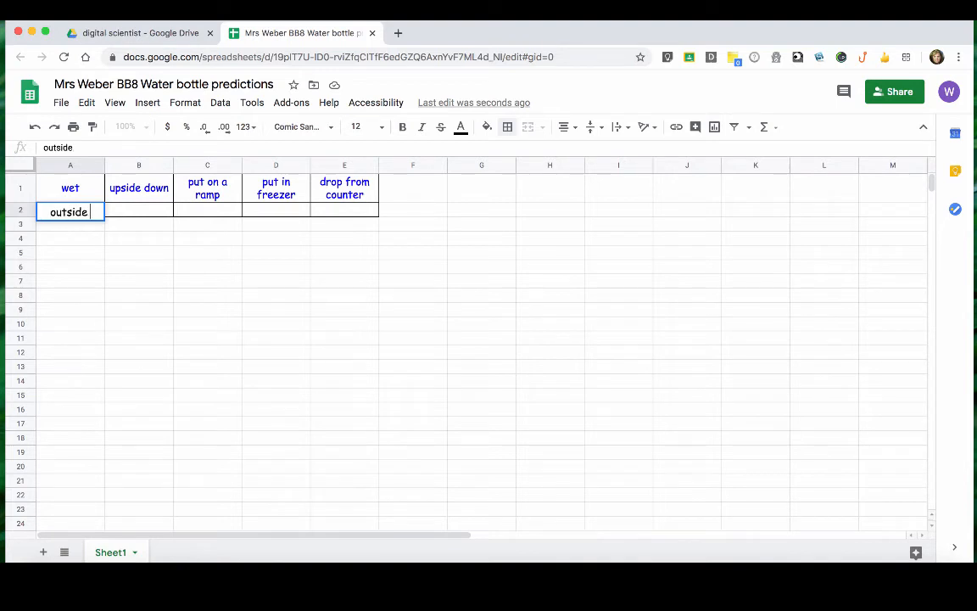
type(", - water run")
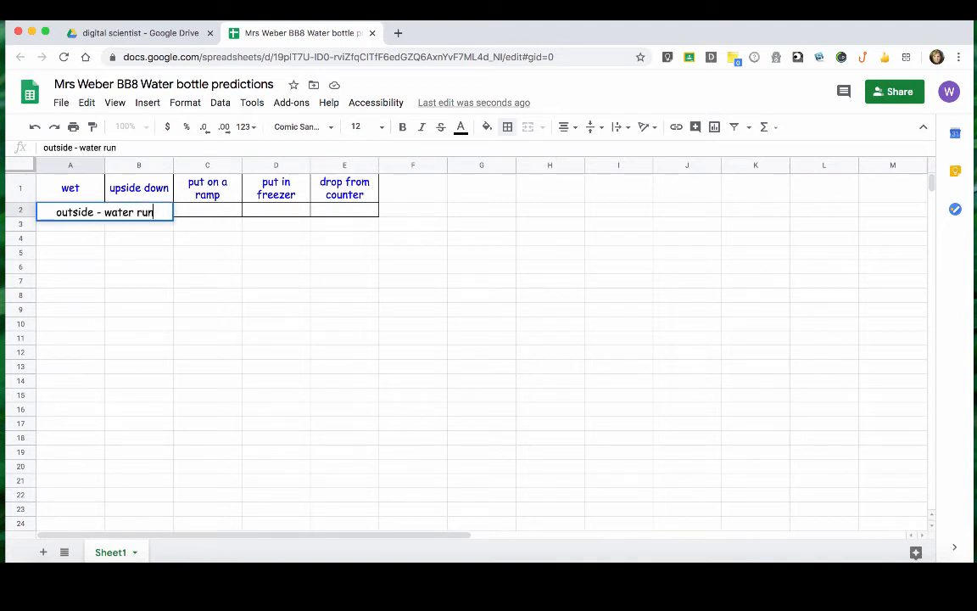
type("s off o")
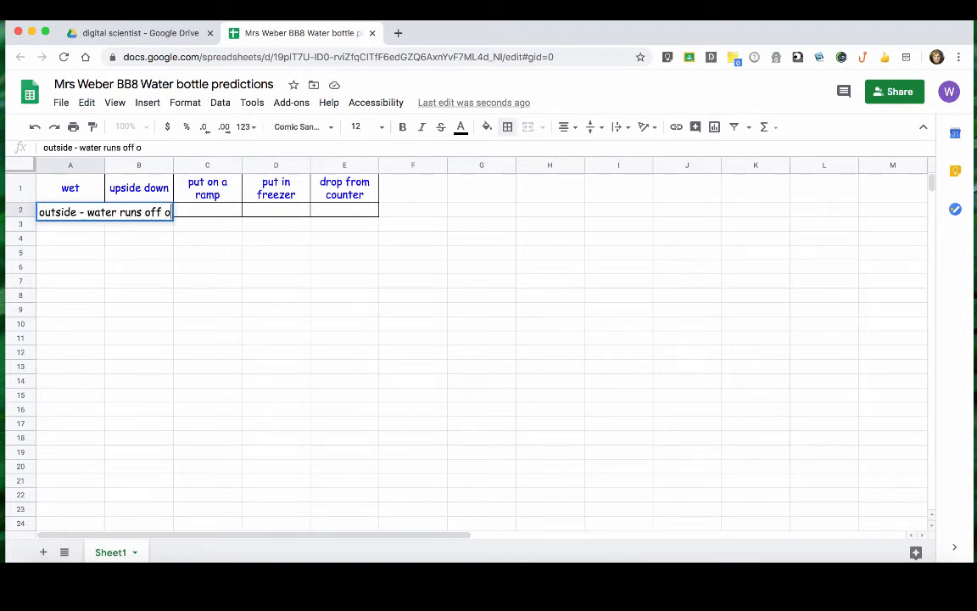
key("BackSpace")
key("Return")
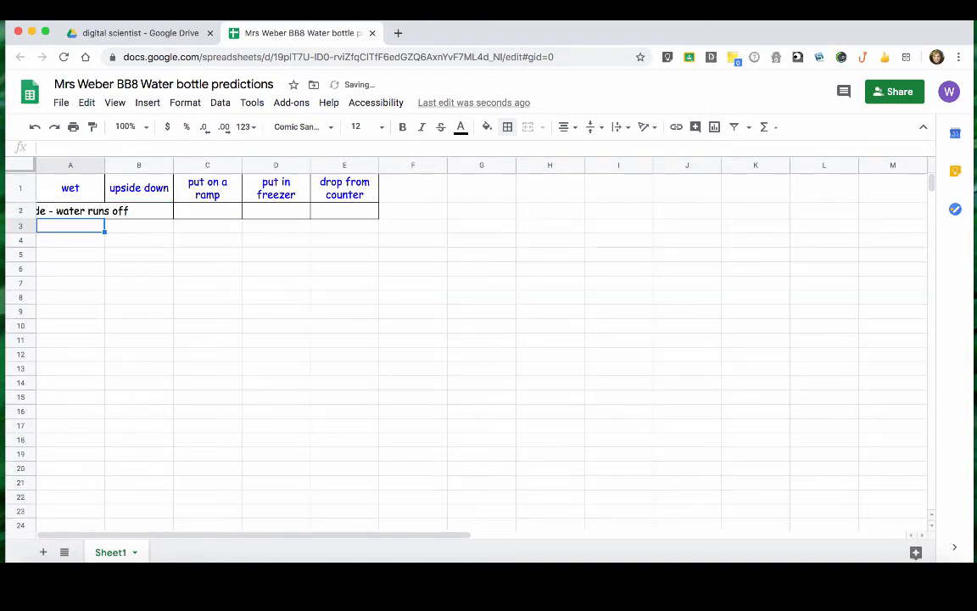
Step: Wrap the text across all of row 2 so the prediction fits within its column
left_click(70, 211)
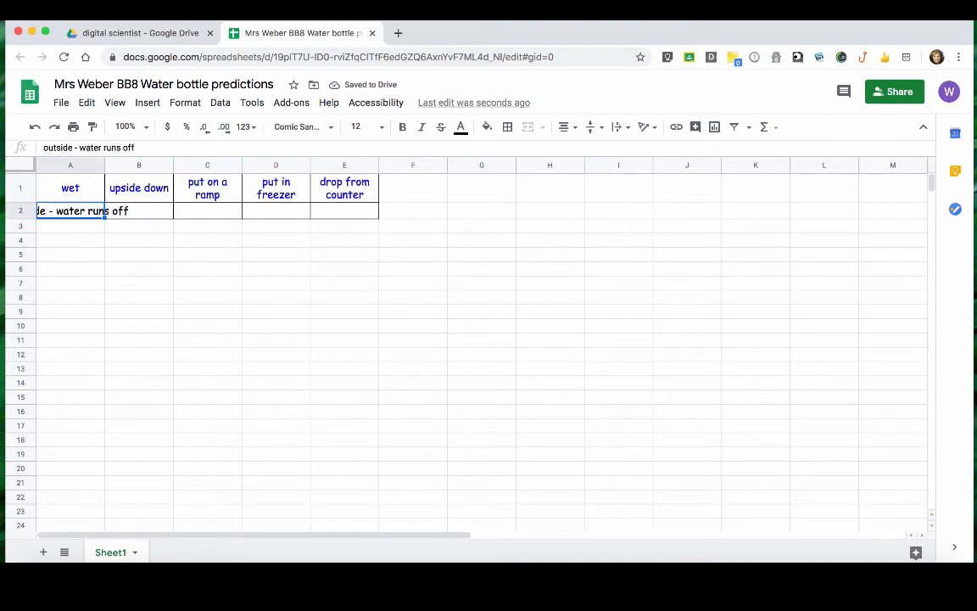
key("Down")
key("Up")
key("shift+space")
left_click(622, 126)
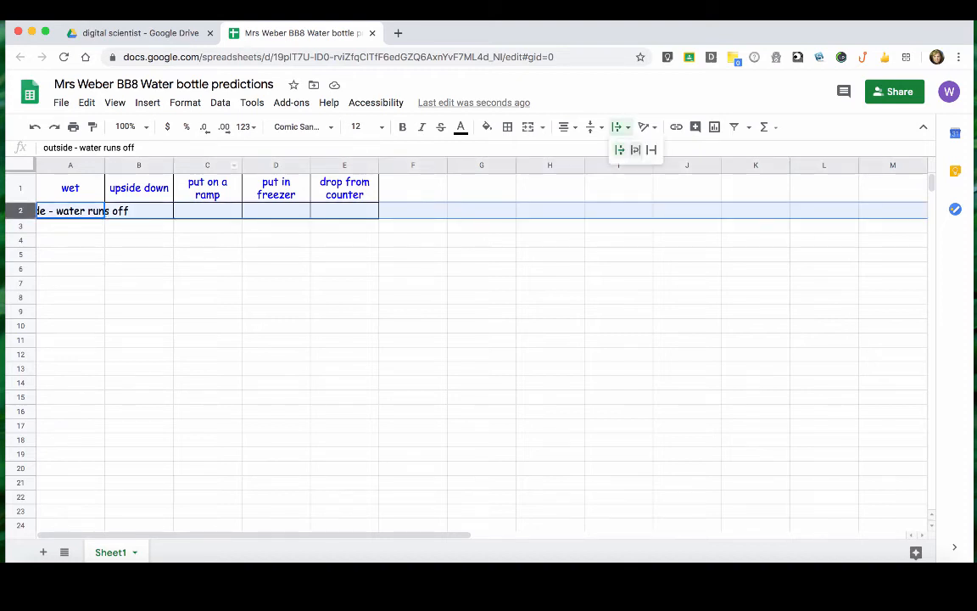
left_click(635, 150)
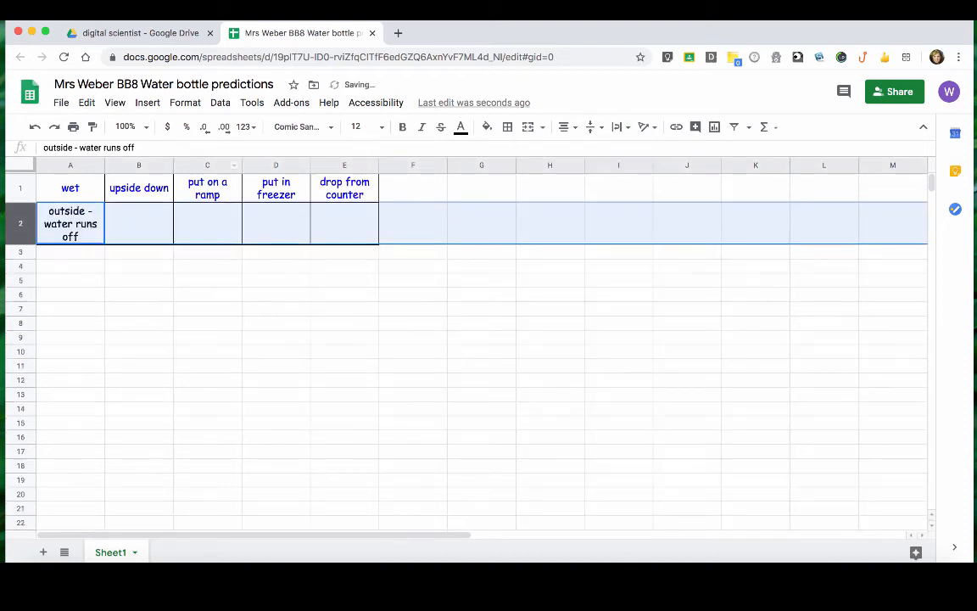
left_click(71, 223)
double_click(71, 224)
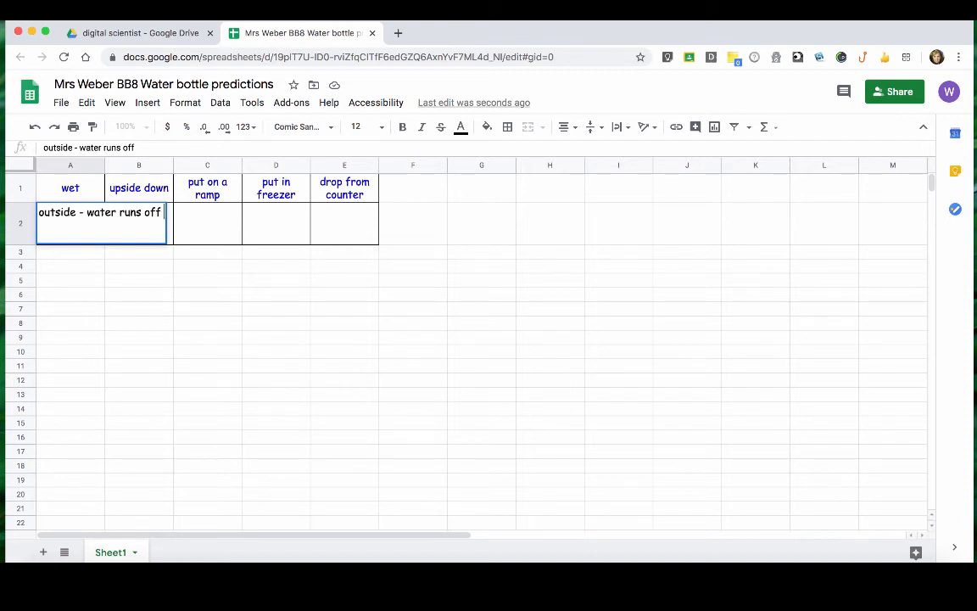
type("and")
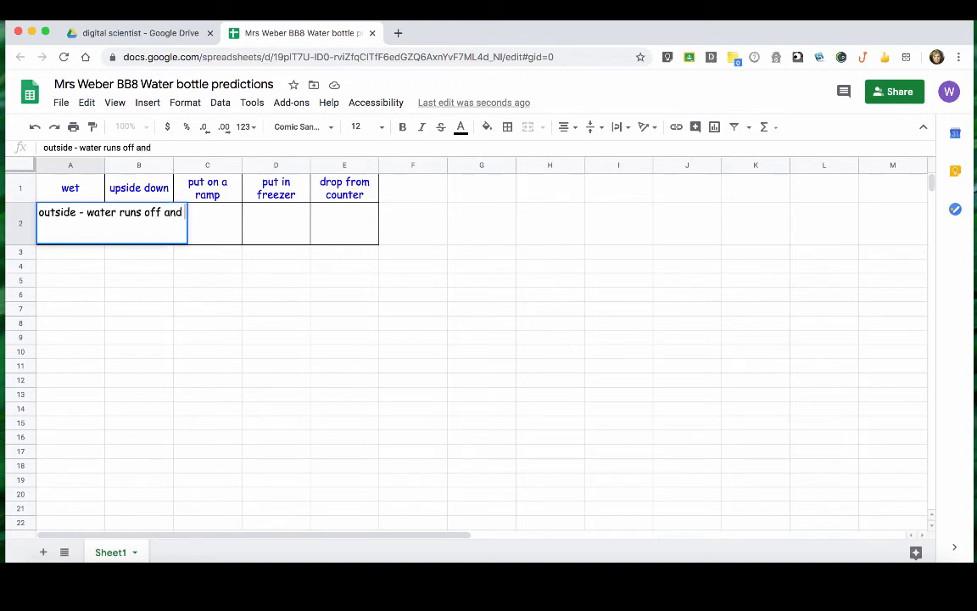
key("BackSpace")
key("BackSpace")
key("BackSpace")
key("BackSpace")
type("; in")
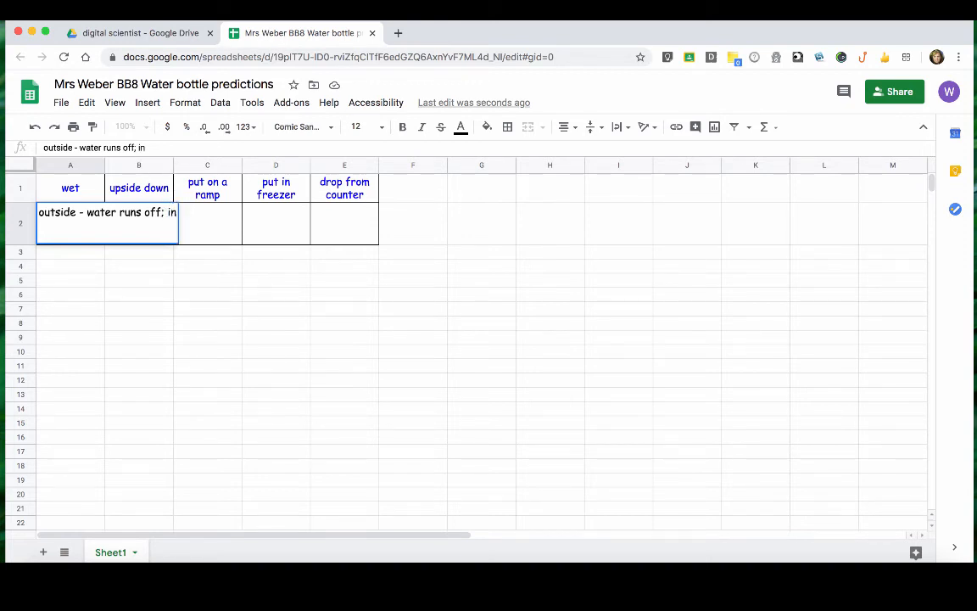
key("BackSpace")
key("BackSpace")
key("BackSpace")
key("BackSpace")
key("Return")
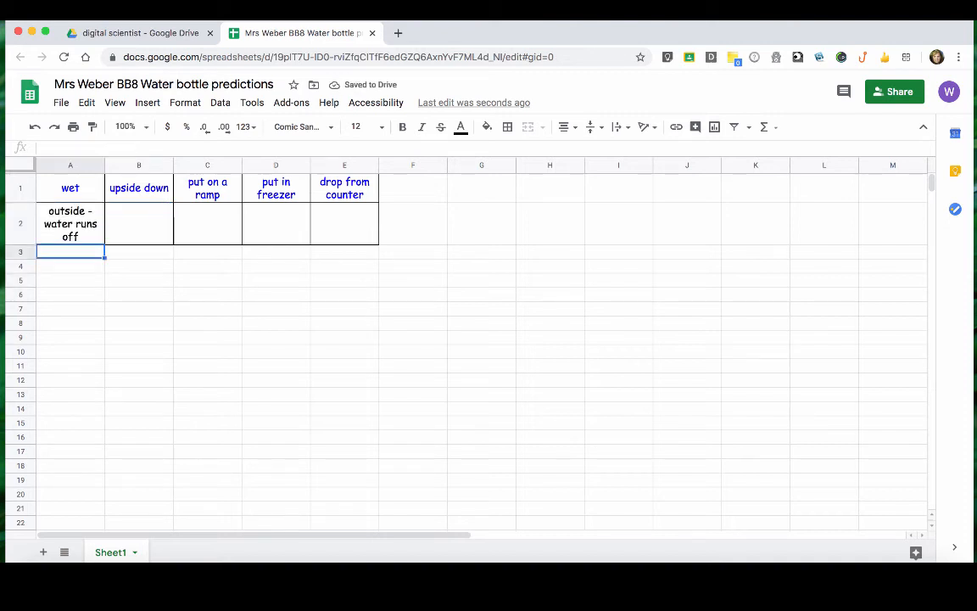
Step: Enter the prediction "inside - holds water" in cell A3, below the first answer for "wet"
type("inside")
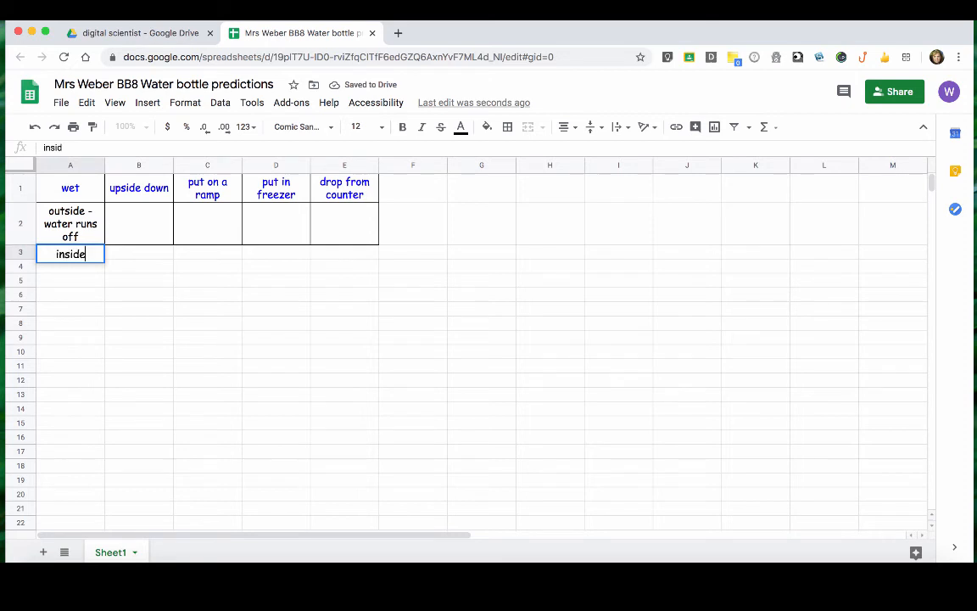
type(" - holds wat")
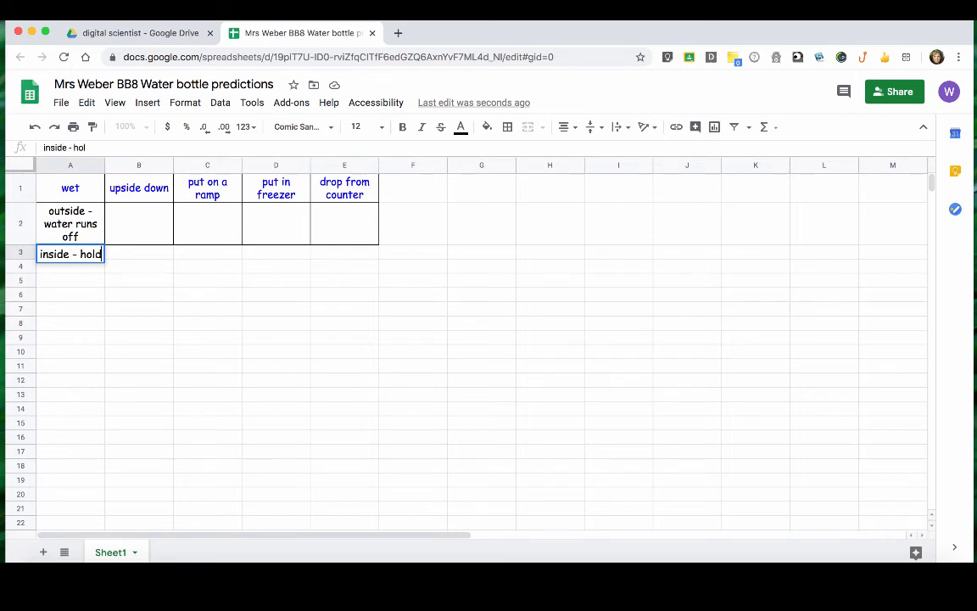
type("er")
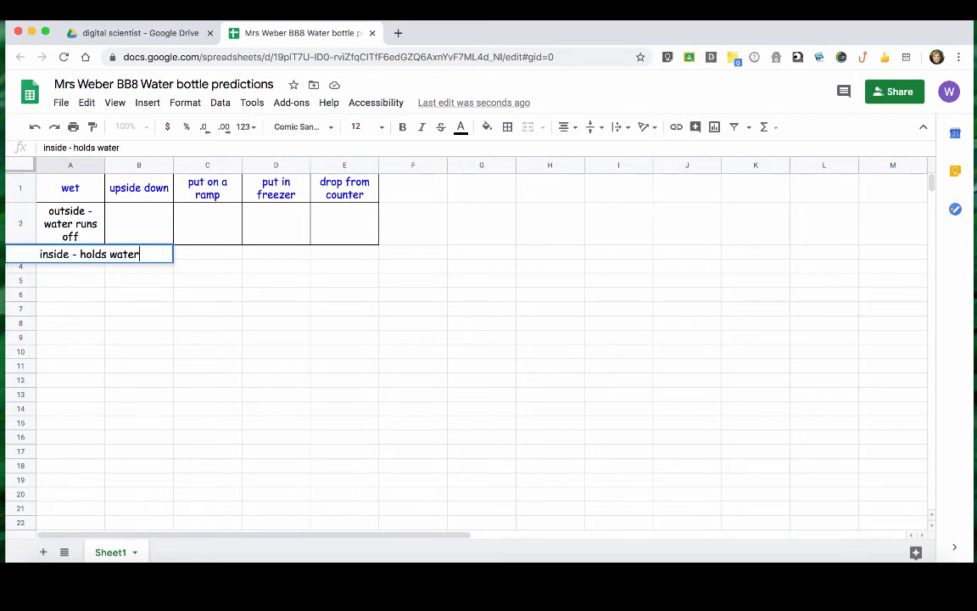
left_click(139, 367)
Step: Wrap the text across all of row 3 so its entries fit within their columns
left_click(21, 252)
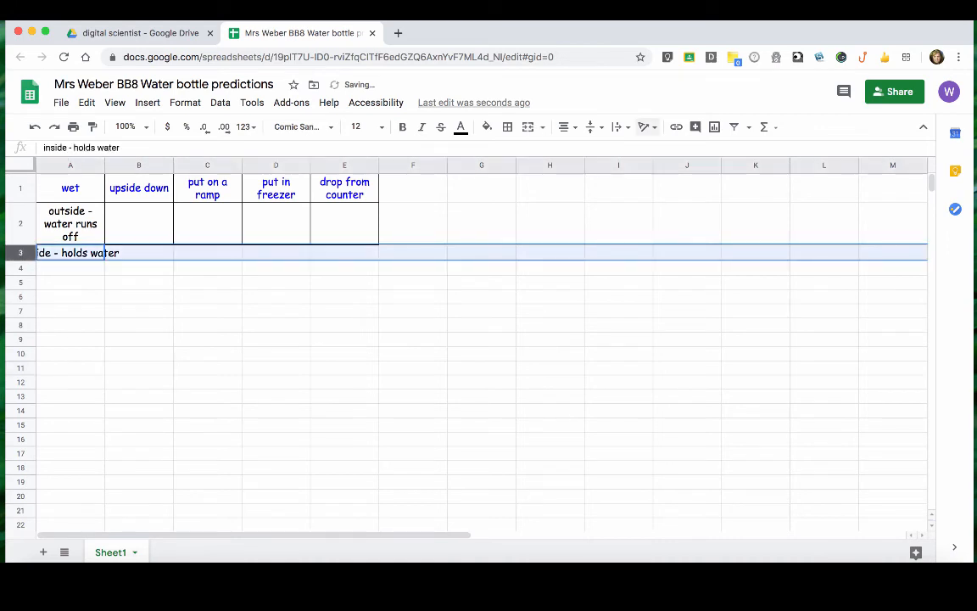
left_click(621, 127)
left_click(636, 150)
left_click(207, 367)
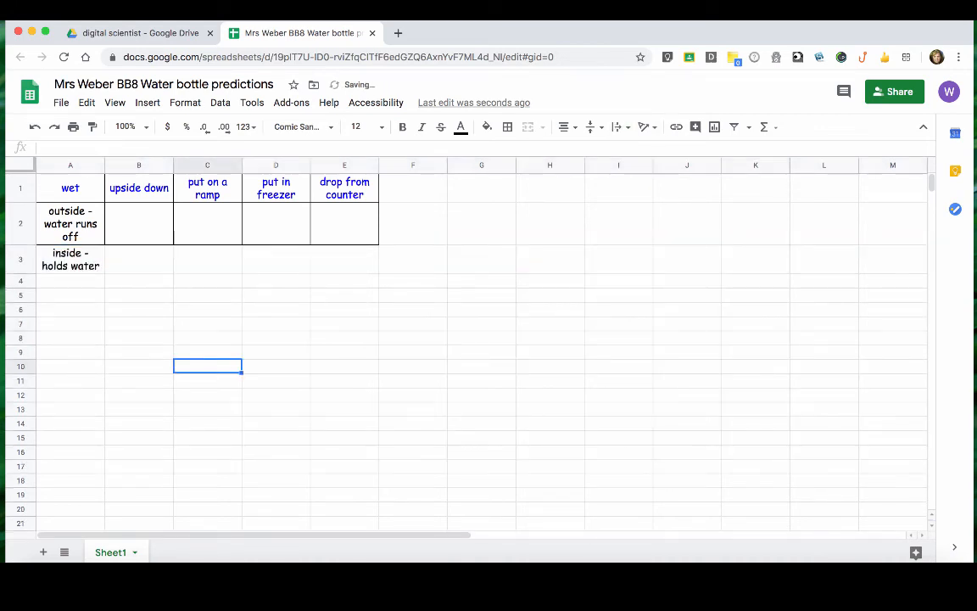
Step: Apply black borders around all cells of the range A3 through E3
left_click_drag(71, 260, 345, 260)
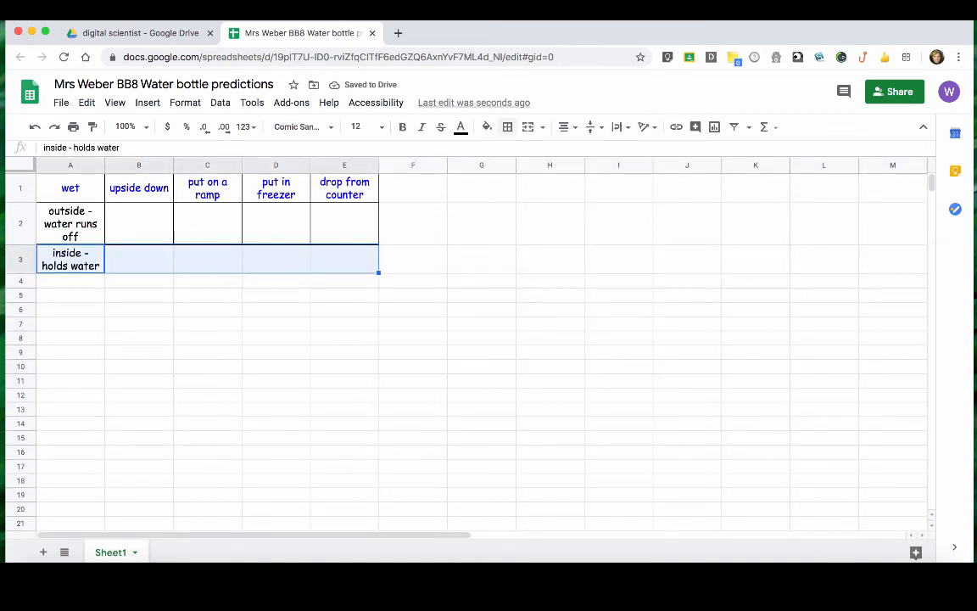
left_click(507, 126)
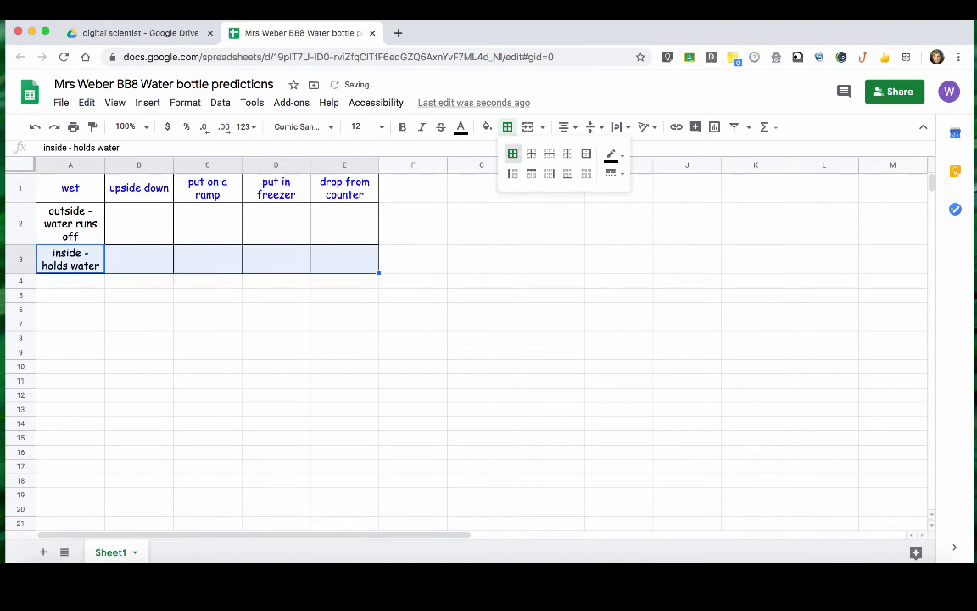
left_click(70, 224)
left_click(70, 259)
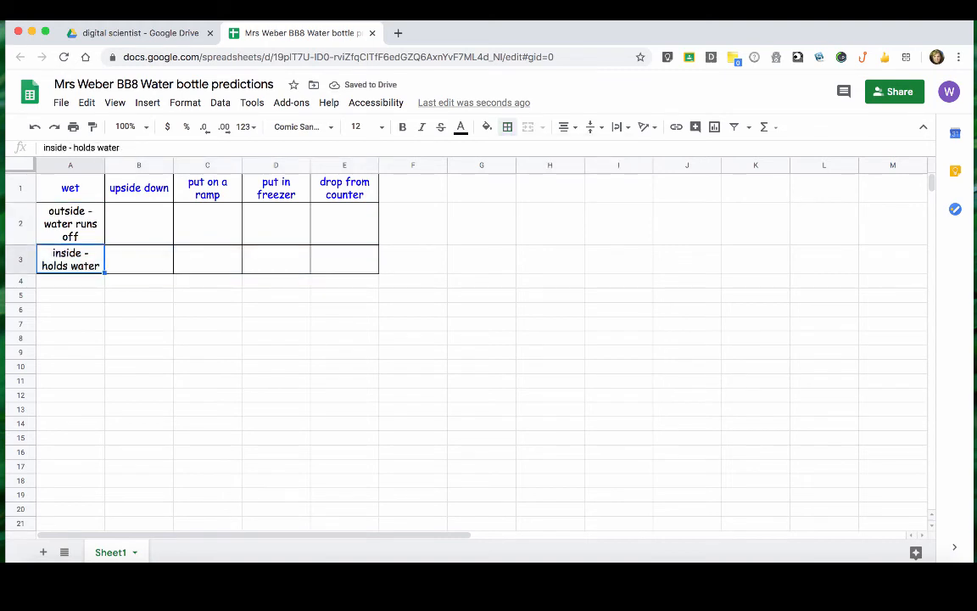
Step: Enter the prediction "empty - water will drip out" in cell B2, under the "upside down" heading
left_click(138, 224)
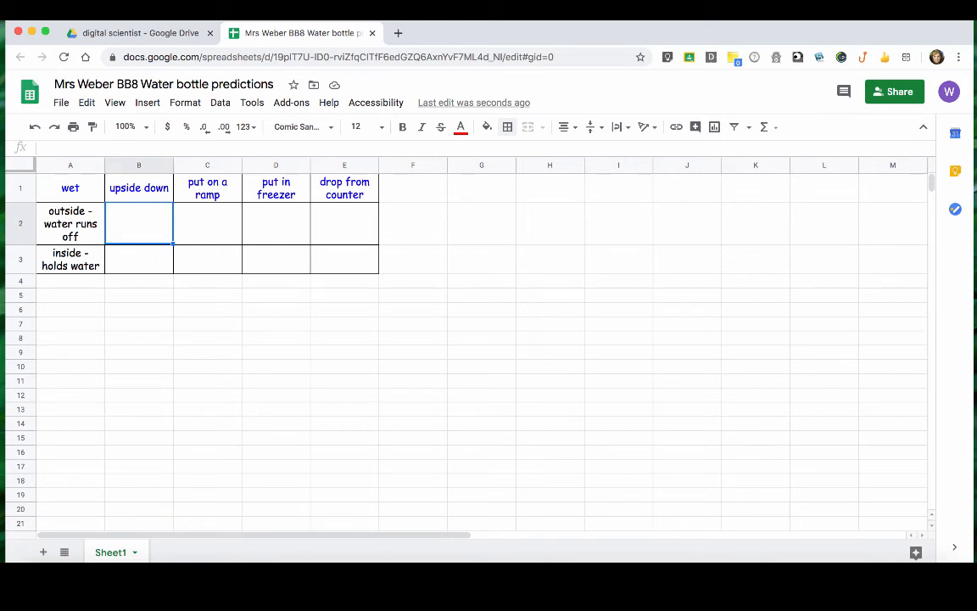
type("empty")
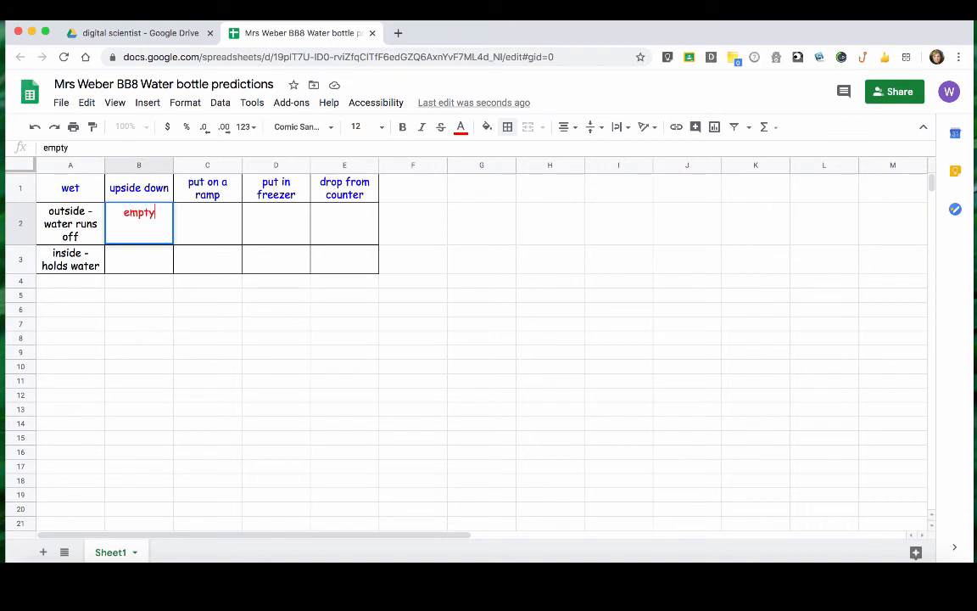
type(" - water will")
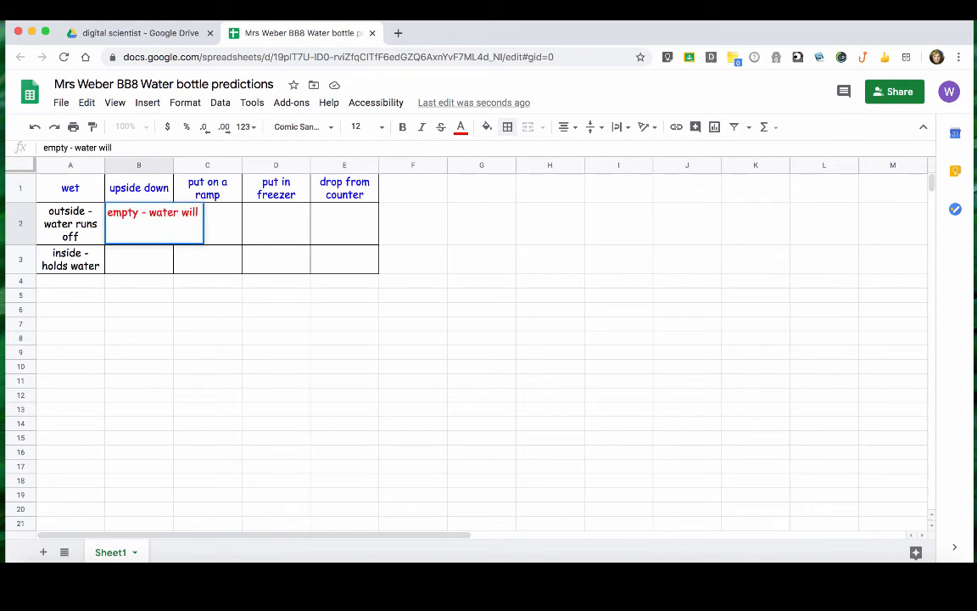
type(" drip out")
key("Return")
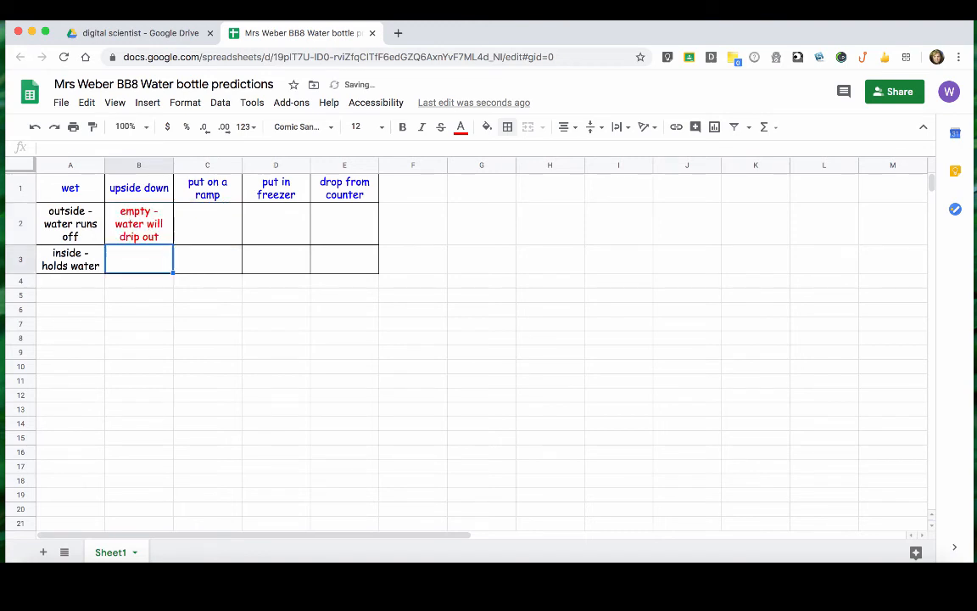
Step: Set the text color of all of row 2 to black
left_click(140, 224)
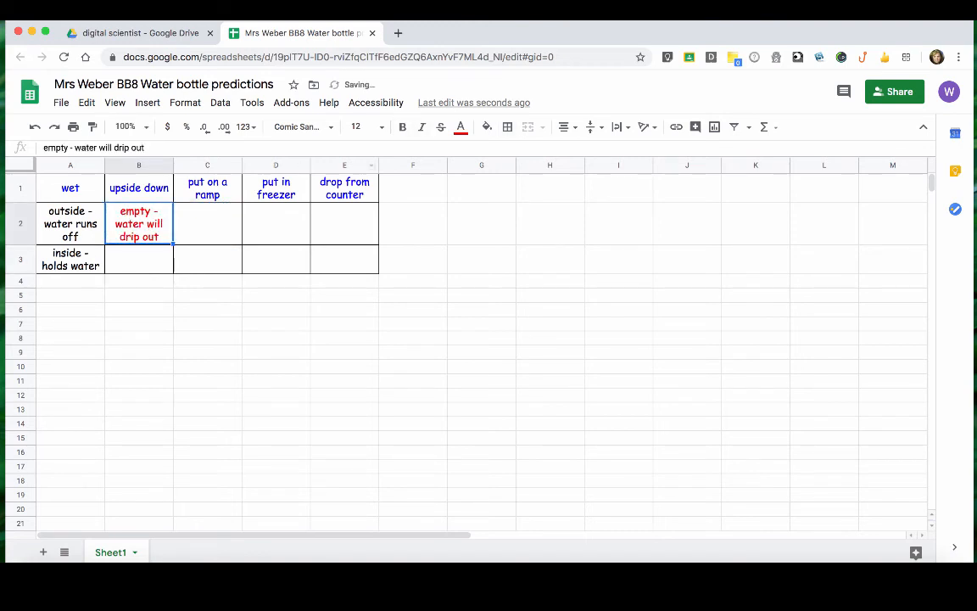
left_click(20, 224)
left_click(461, 127)
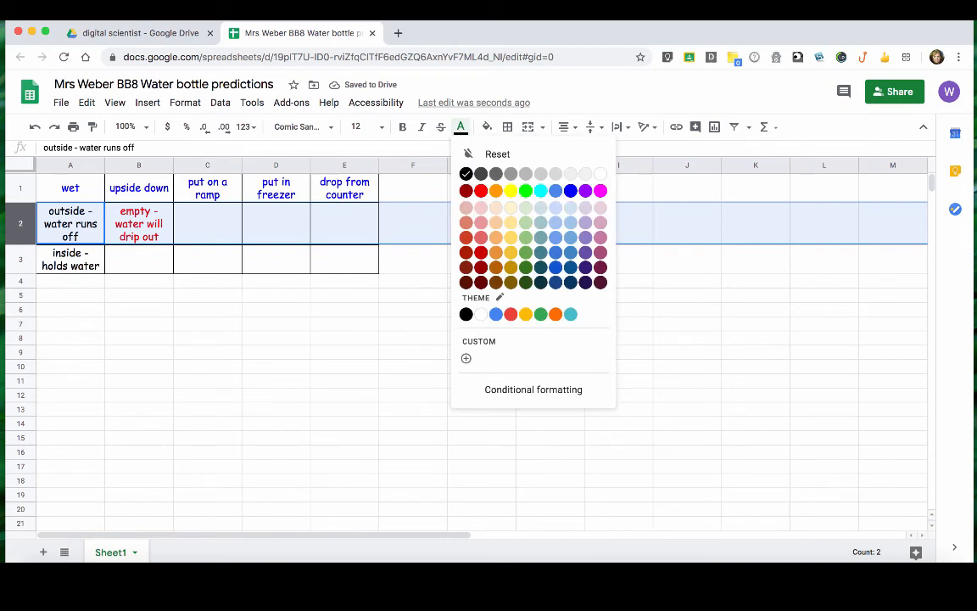
left_click(466, 174)
left_click(139, 260)
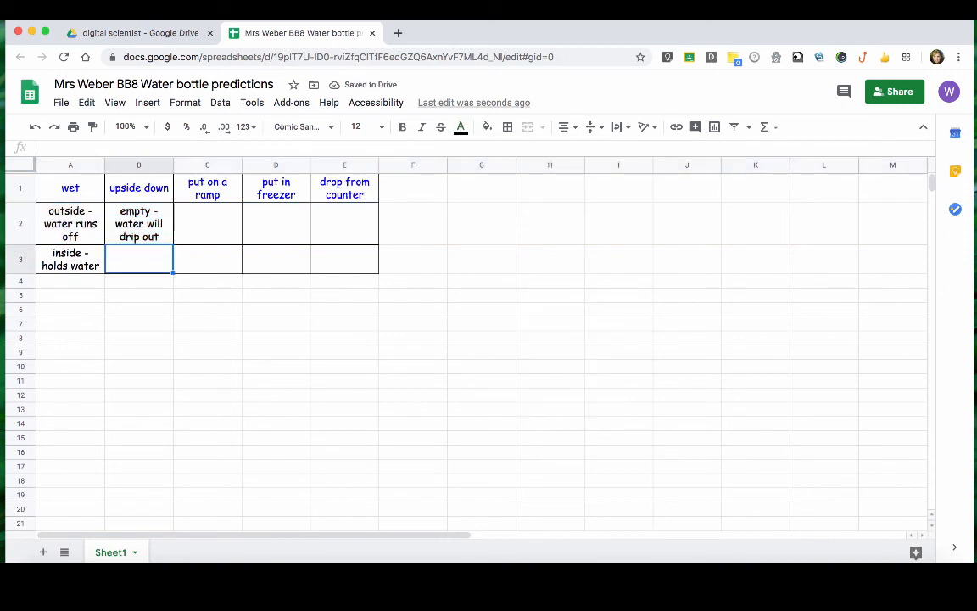
Step: Replace the word "empty" with "full" in cell B2 so it reads "full - water will drip out"
double_click(139, 224)
left_click_drag(139, 213, 108, 213)
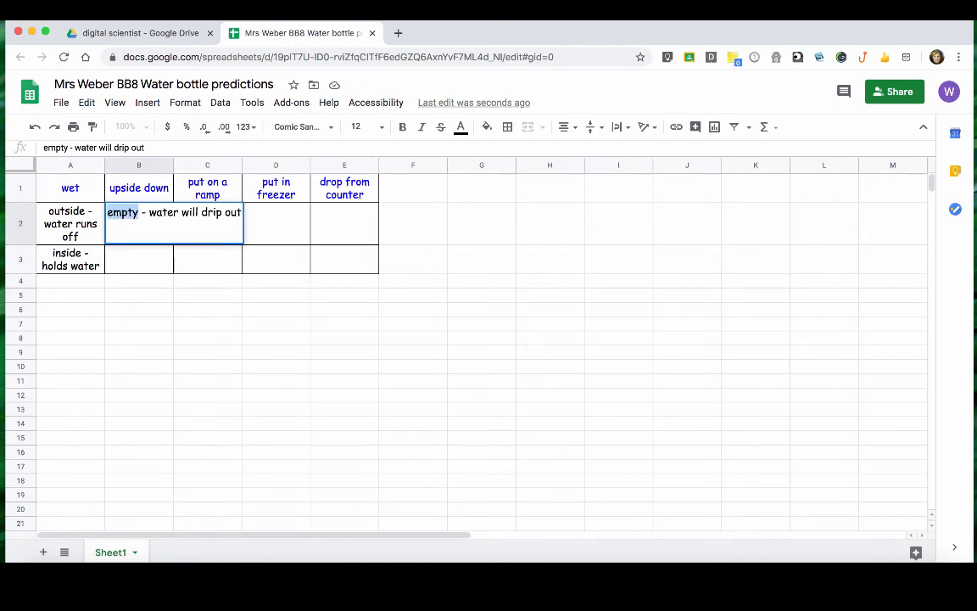
type("full")
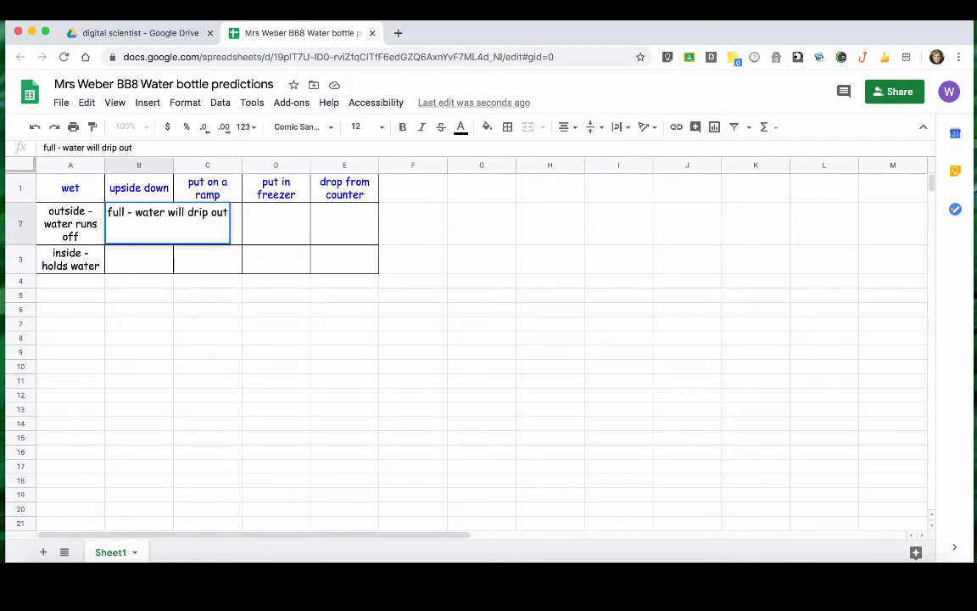
key("Return")
Step: Enter the prediction "empty - nothing" in cell B3, below the first answer for "upside down"
type("empt")
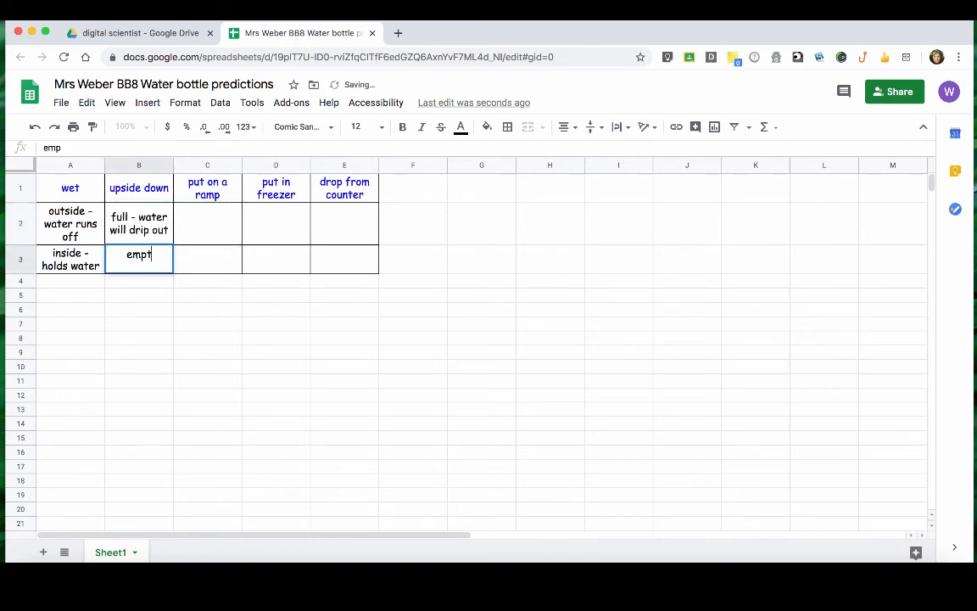
type("y - nothing")
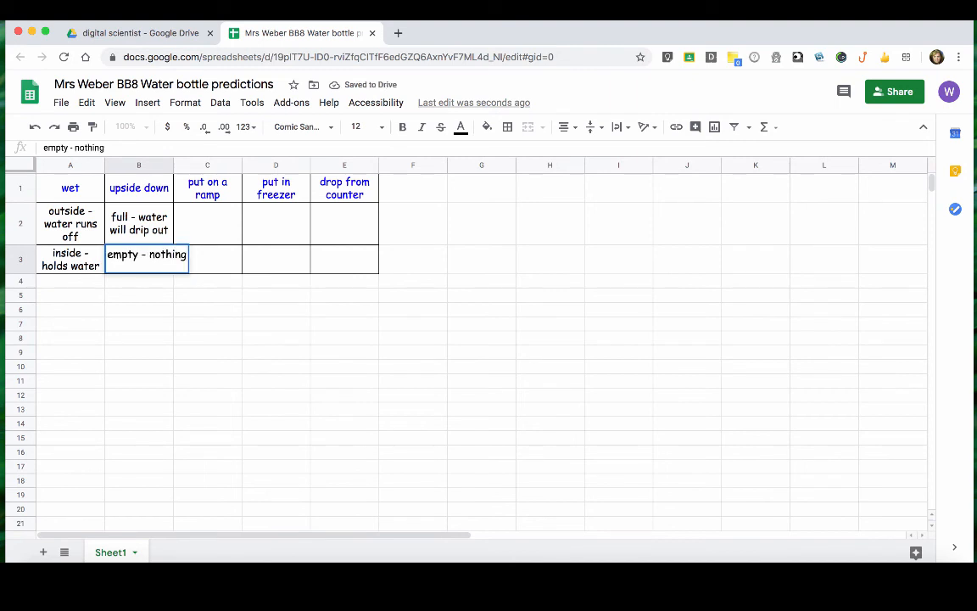
left_click(207, 223)
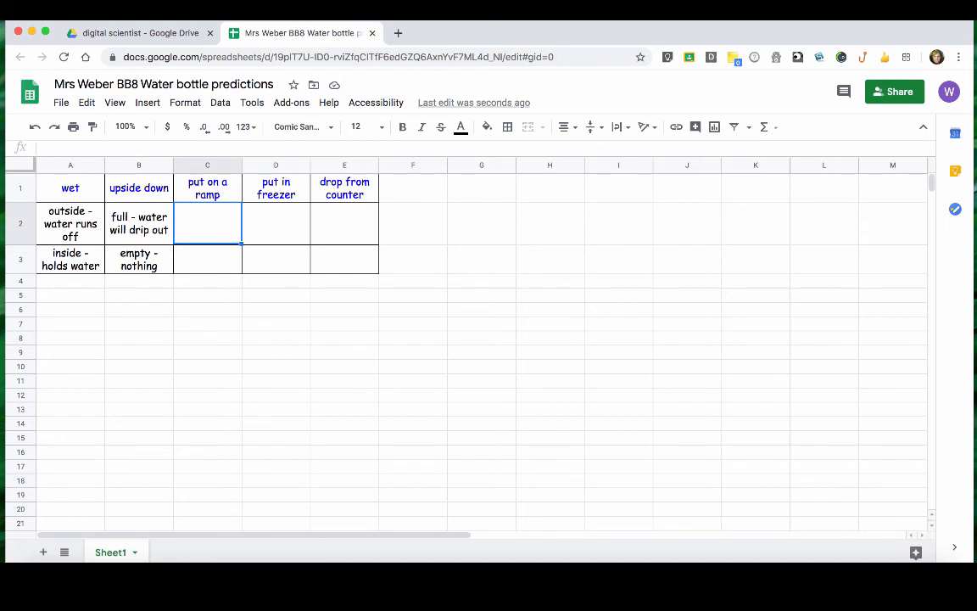
left_click(277, 222)
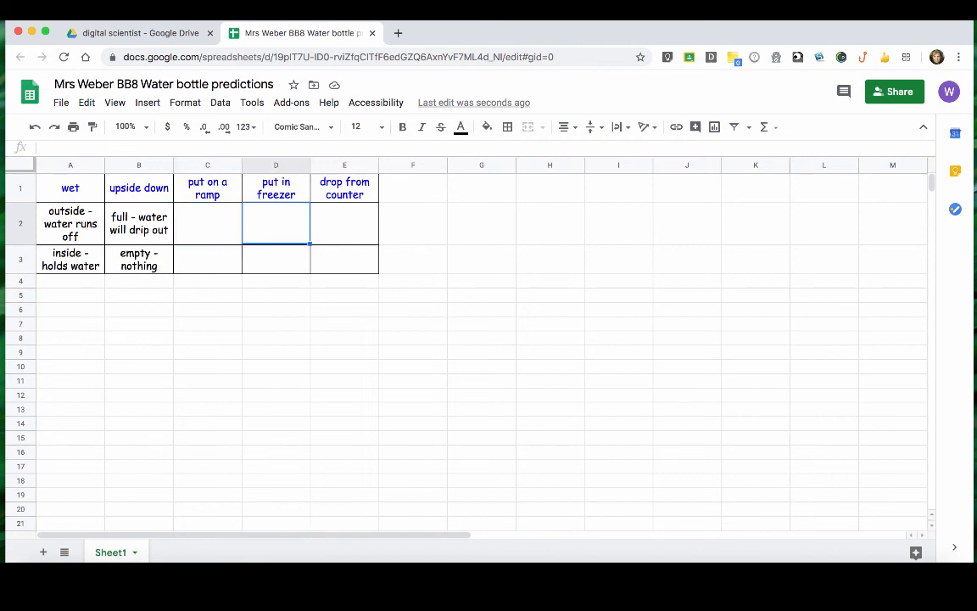
left_click(344, 223)
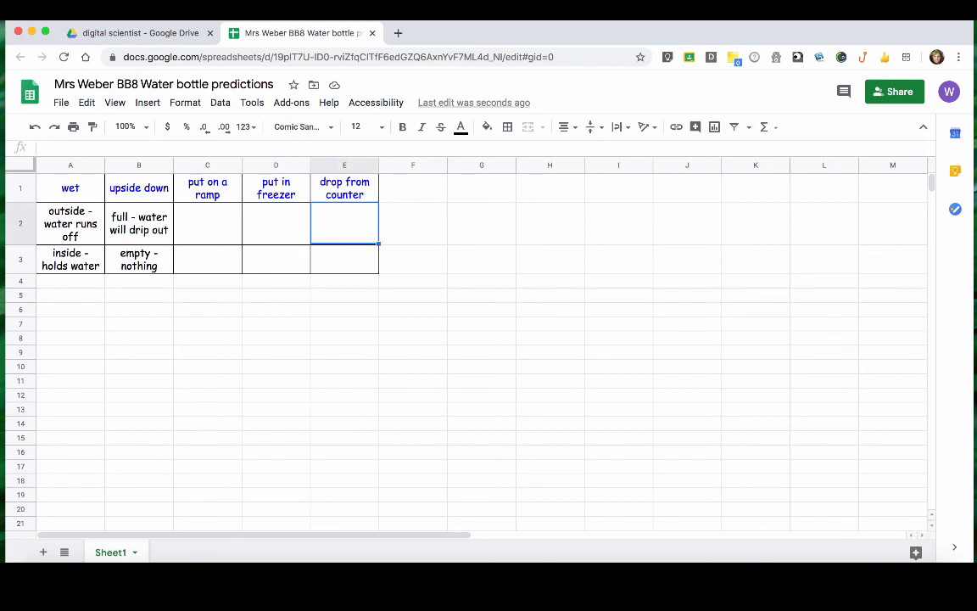
left_click(71, 224)
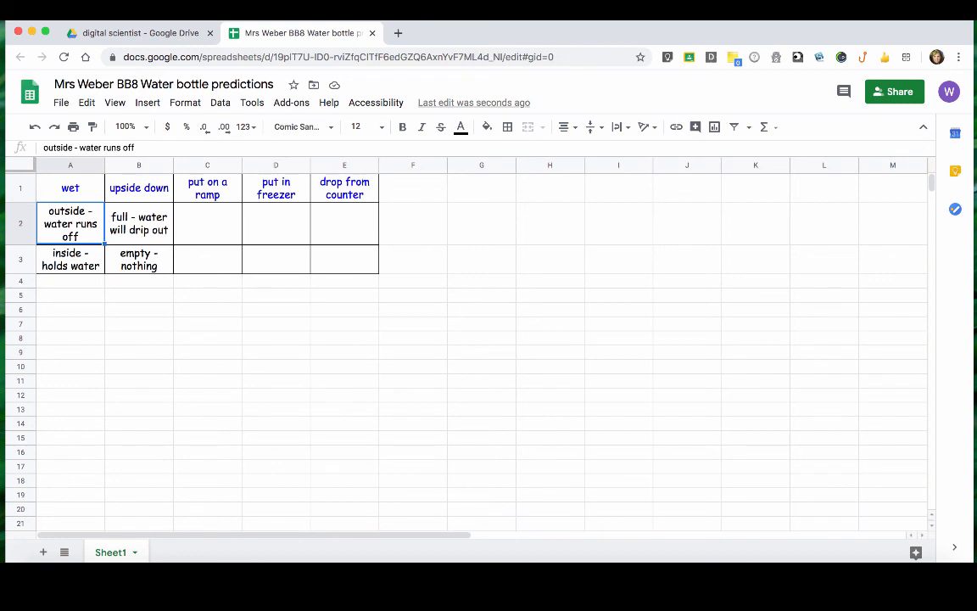
left_click(277, 223)
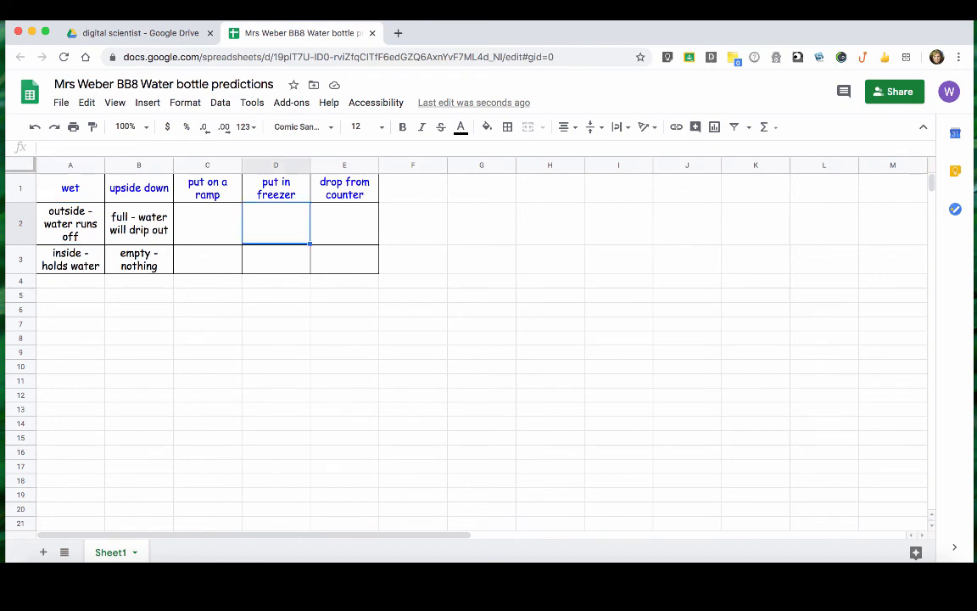
left_click(345, 223)
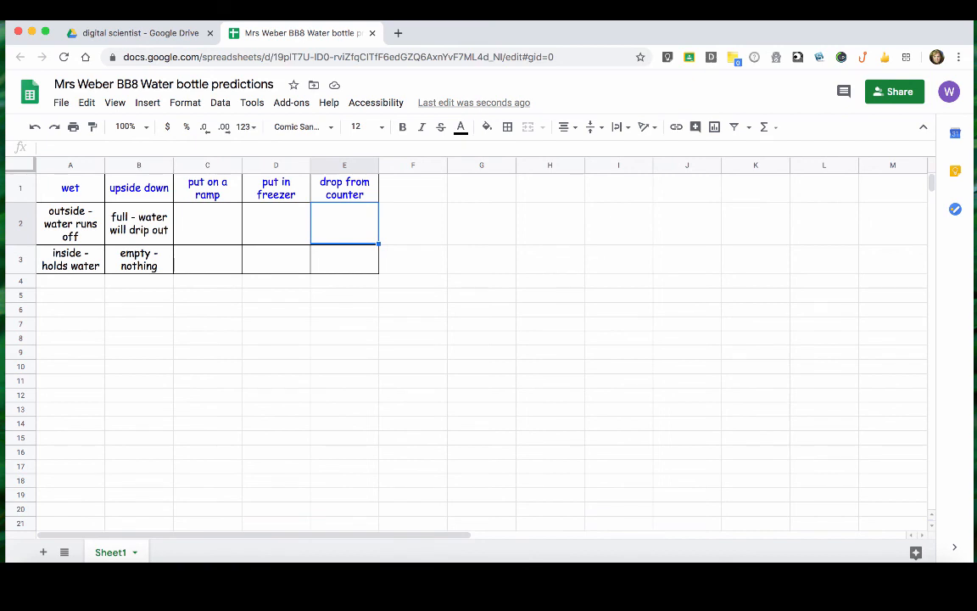
type("(unable")
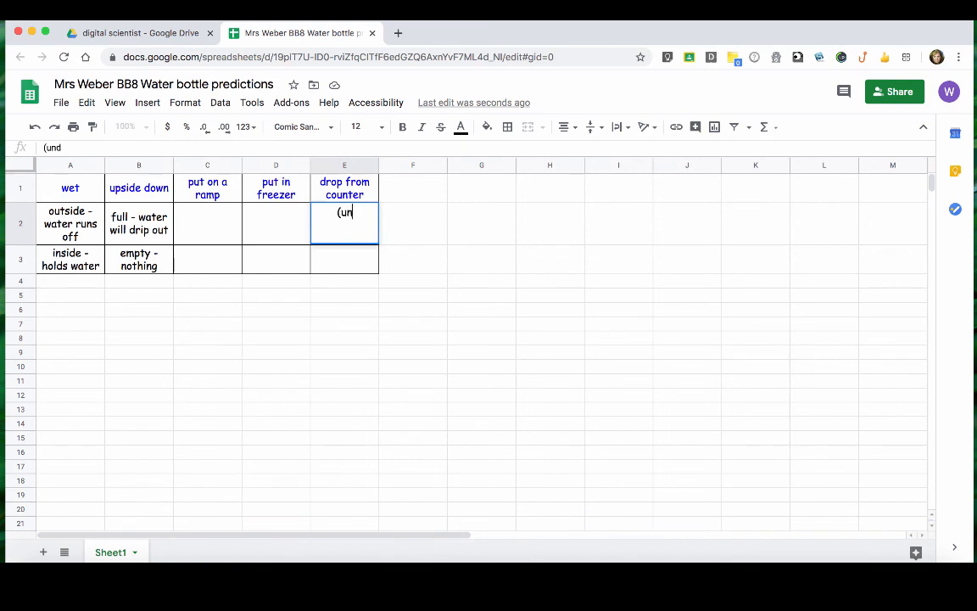
type(")")
key("BackSpace")
key("BackSpace")
key("BackSpace")
key("BackSpace")
key("BackSpace")
key("BackSpace")
key("BackSpace")
key("BackSpace")
Step: Examine the answer cells in row 2 under the test headings, from "wet" across to "drop from counter"
left_click(207, 223)
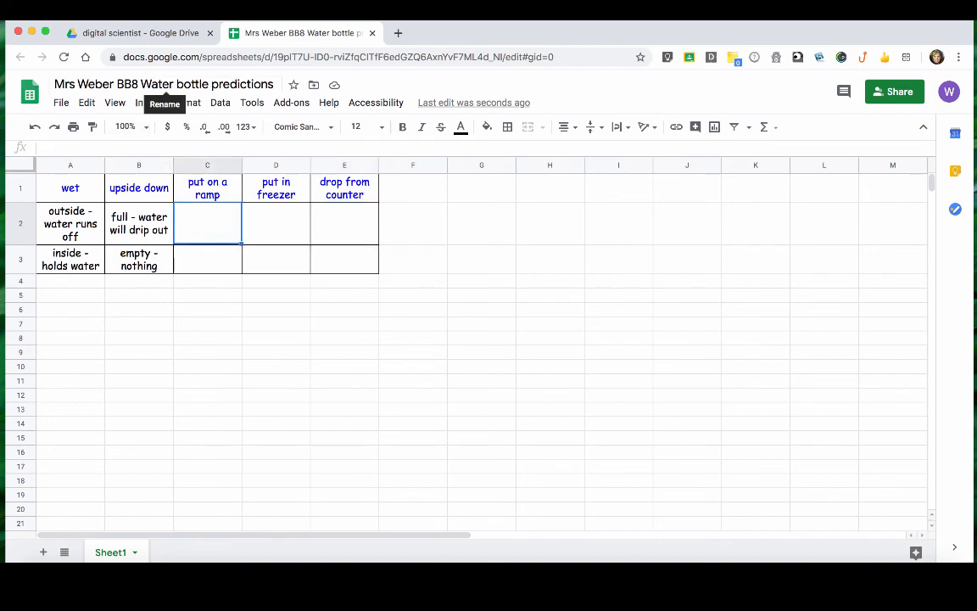
key("Left")
key("Left")
key("Right")
key("Right")
key("Right")
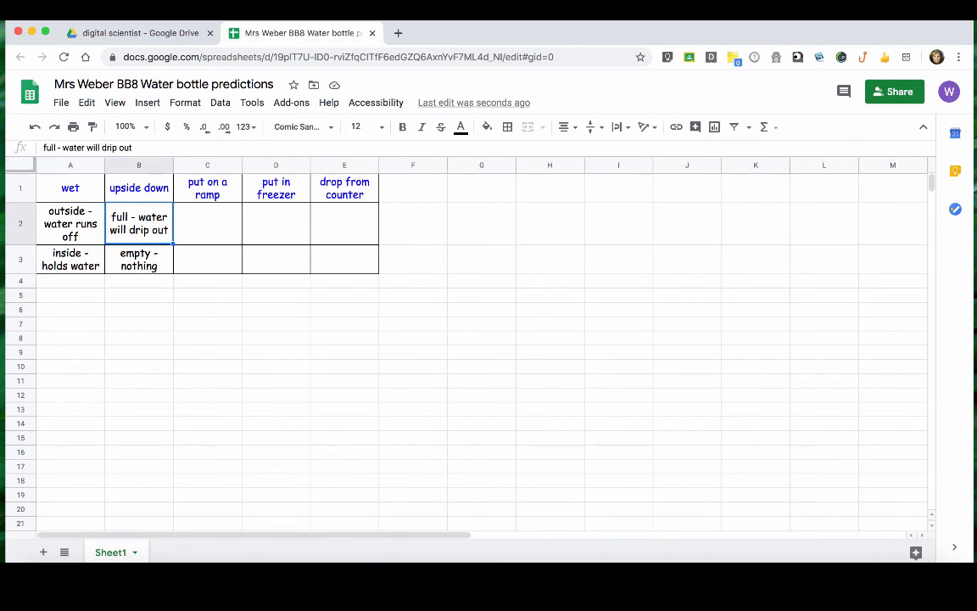
key("Right")
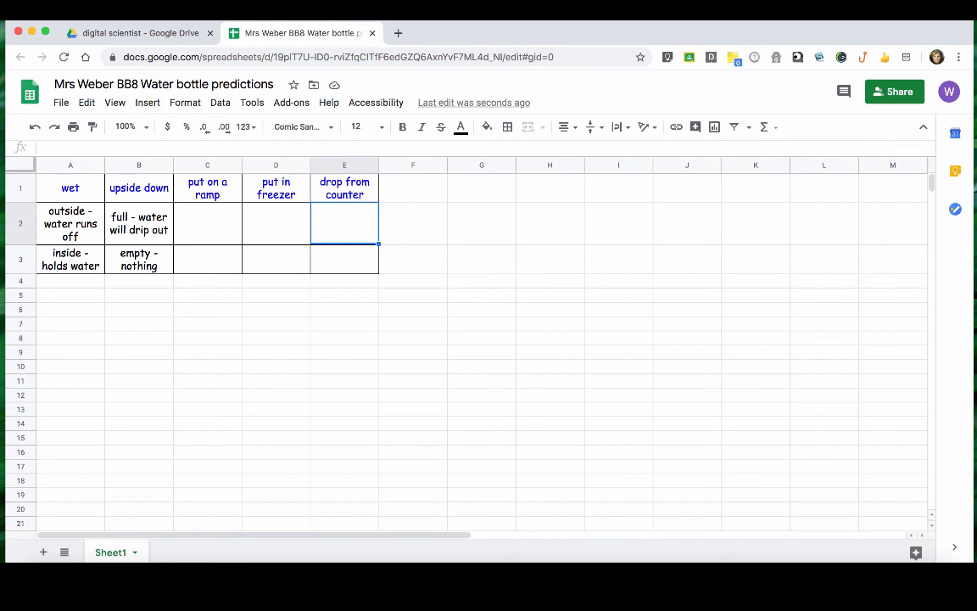
key("Left")
key("Left")
key("Left")
key("Left")
key("Right")
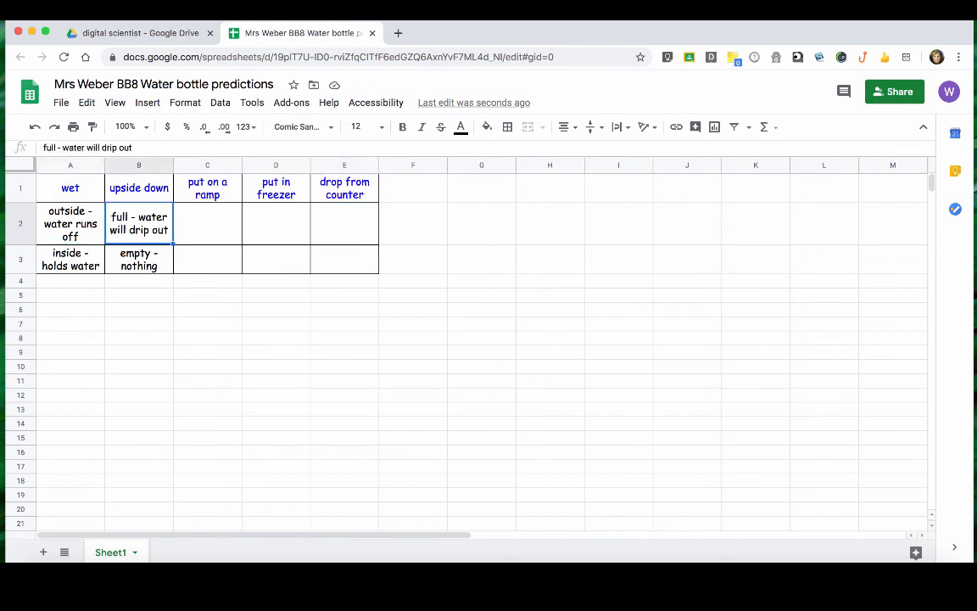